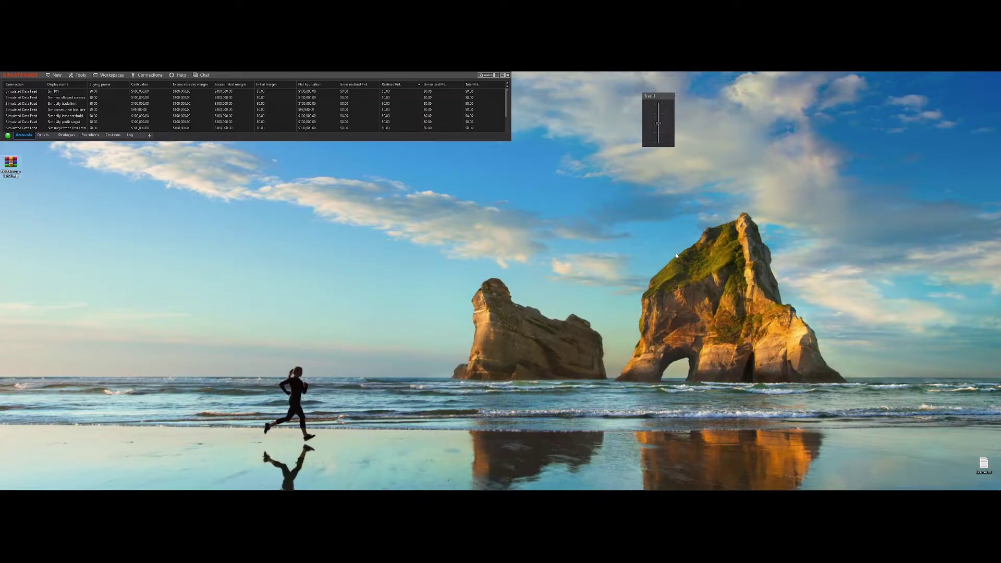
Bring the NinjaTrader Control Center window to the front.
click(77, 76)
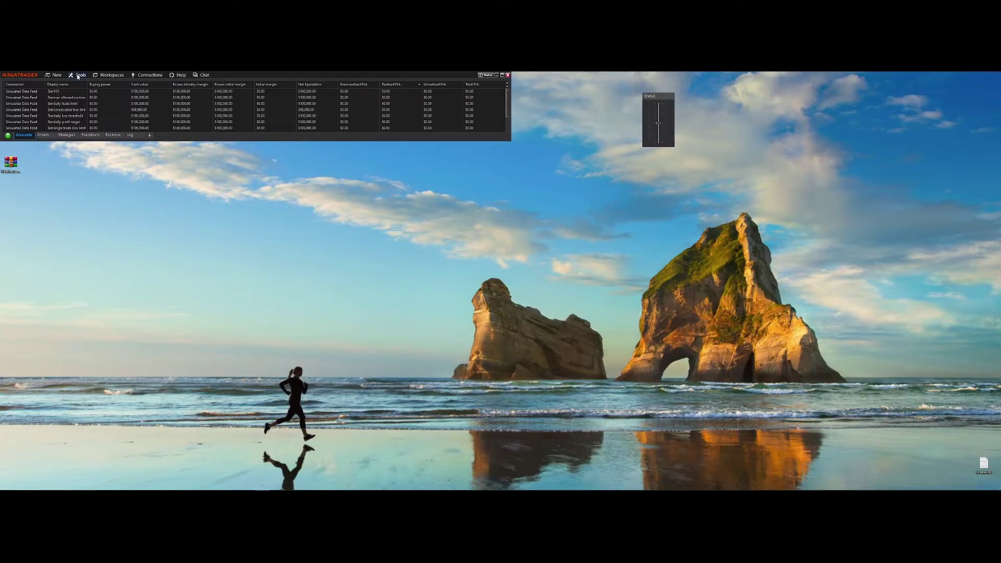
Import RiskMaster_v1.0.0.1.zip as a NinjaScript add-on, accepting both warnings and the finish notice.
click(79, 76)
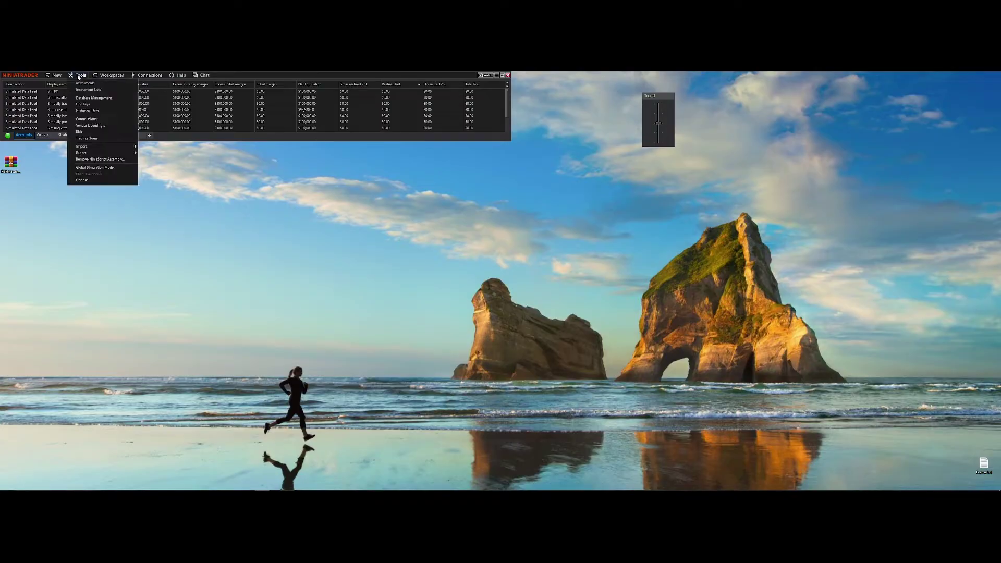
mouse_move(93, 145)
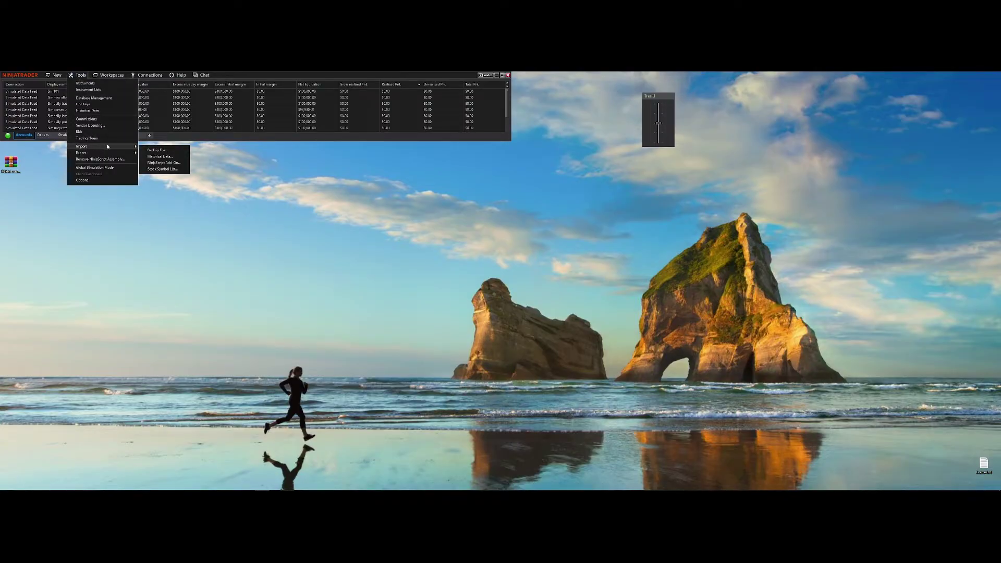
click(176, 165)
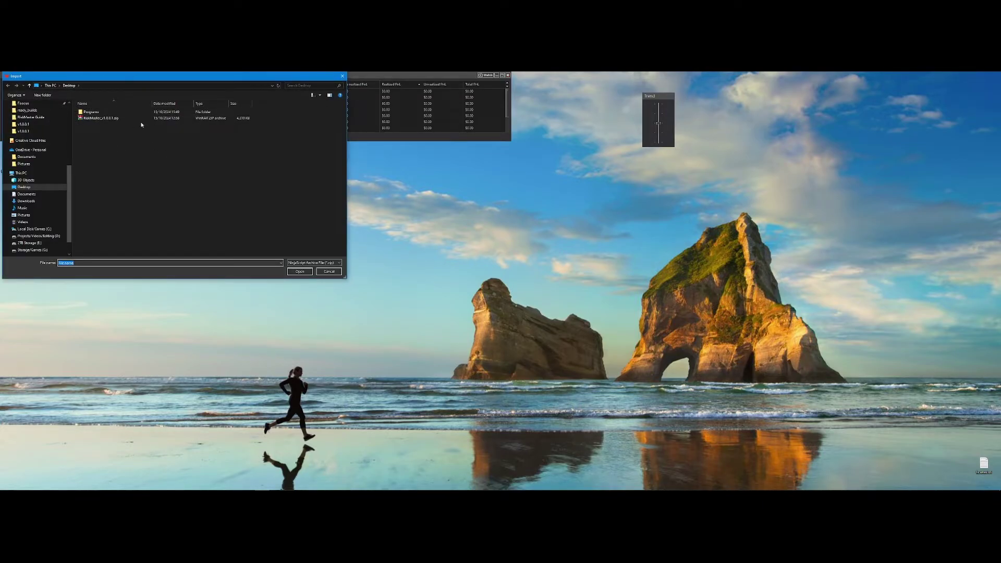
click(100, 119)
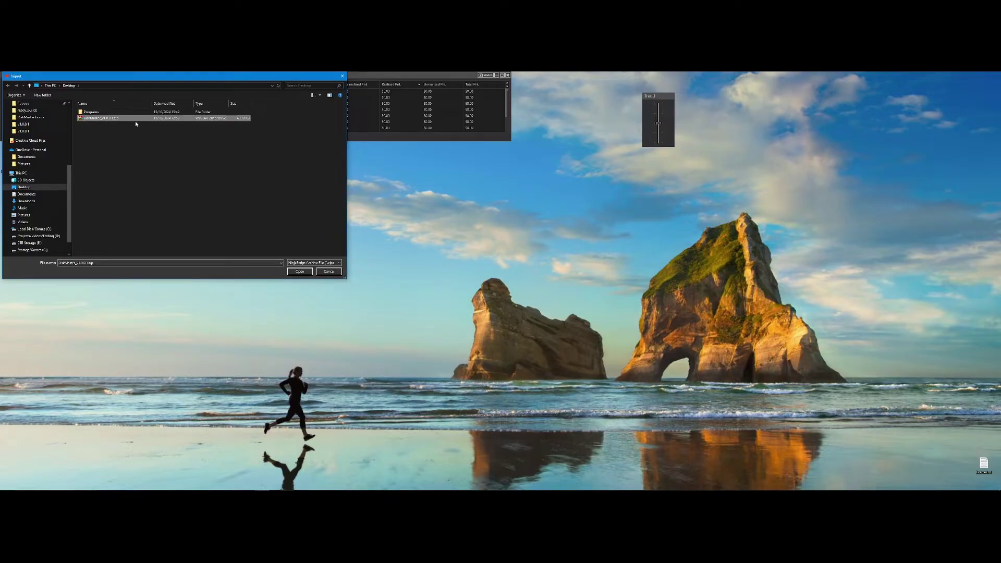
click(300, 271)
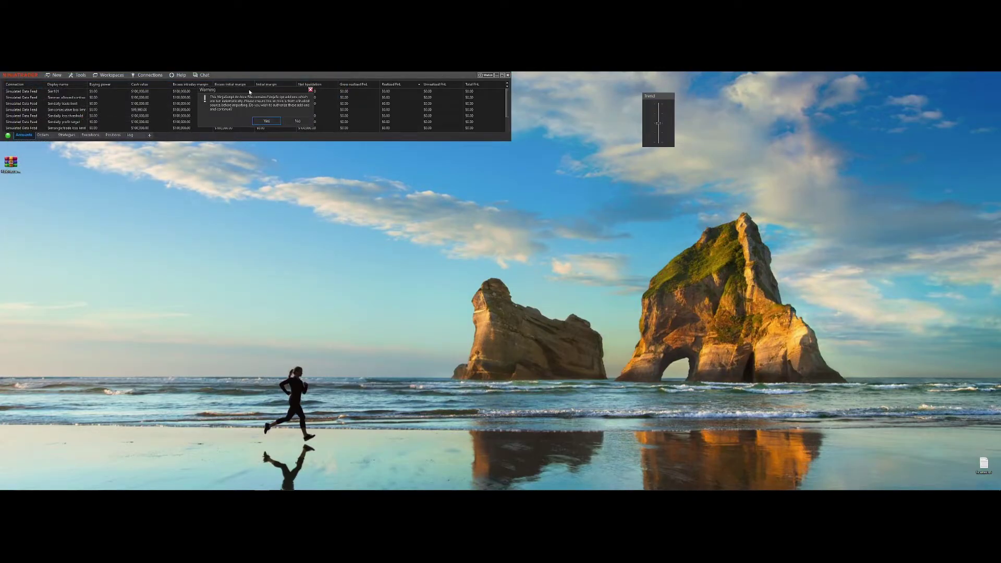
drag(249, 89, 306, 164)
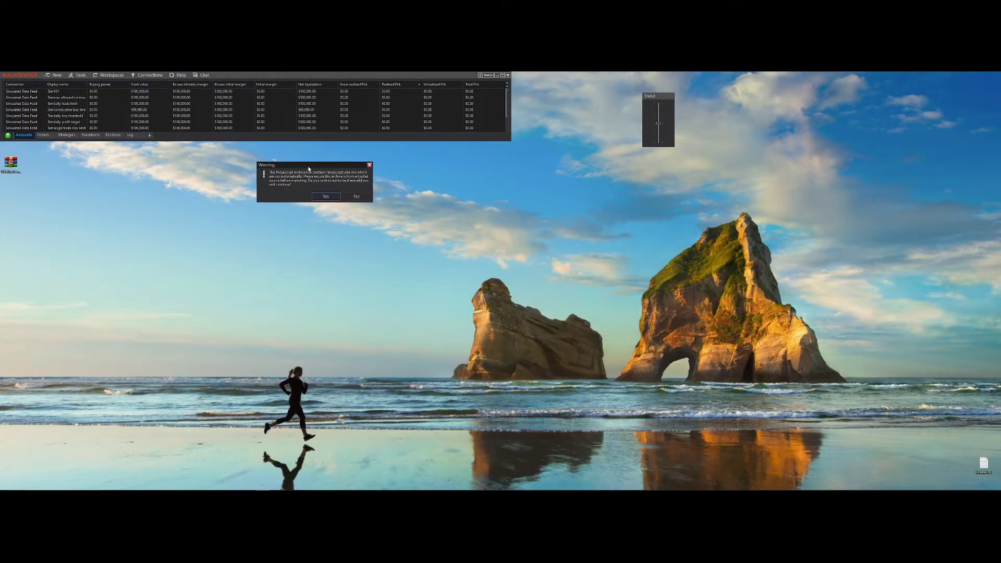
click(326, 197)
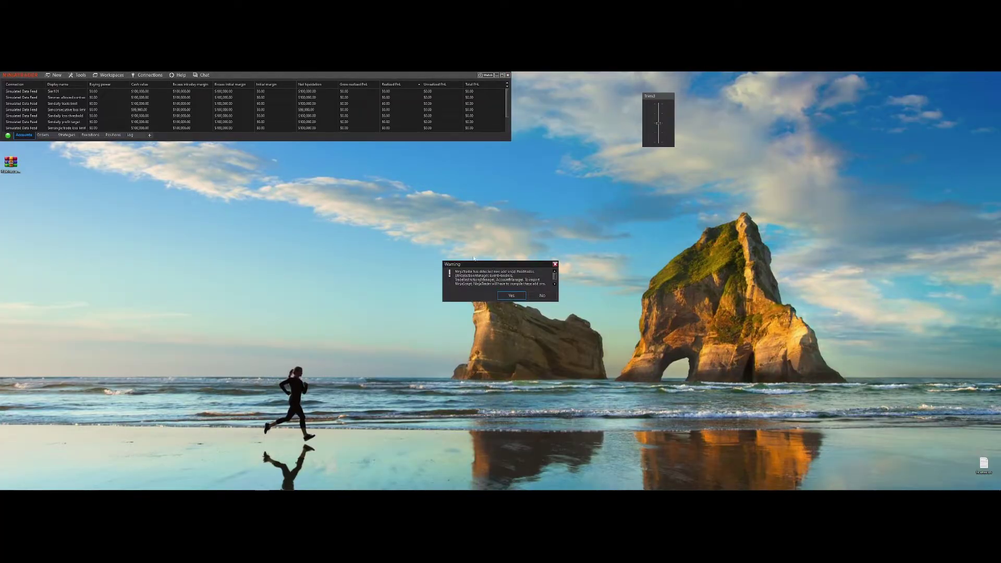
click(512, 296)
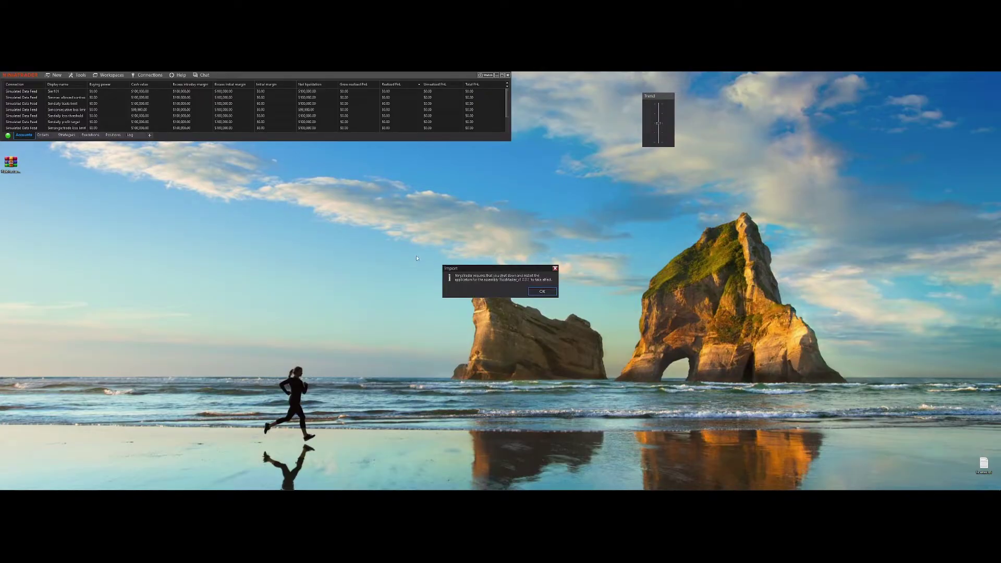
click(542, 292)
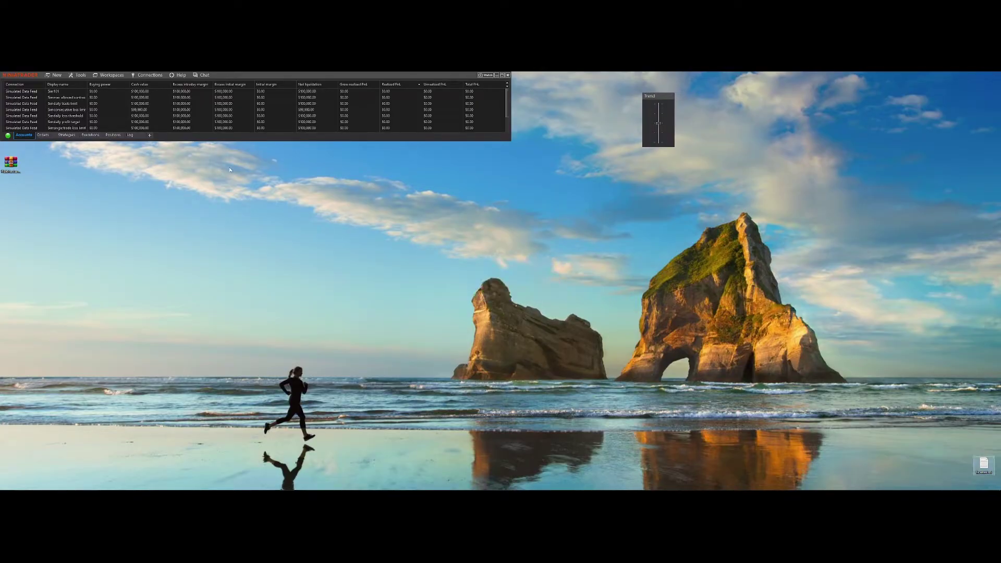
Activate RiskMaster with the pasted license key, then close the RiskMaster window.
click(80, 76)
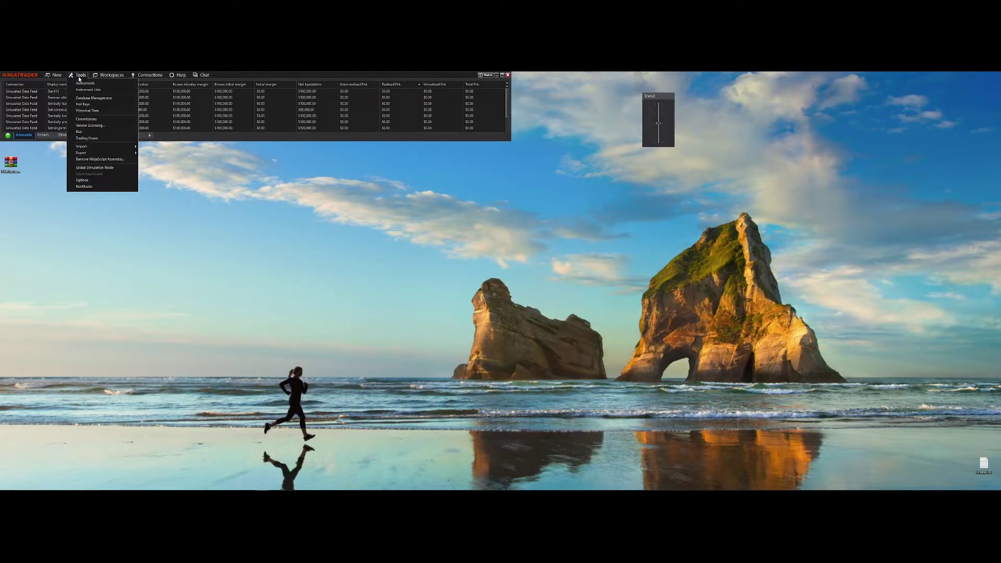
click(91, 187)
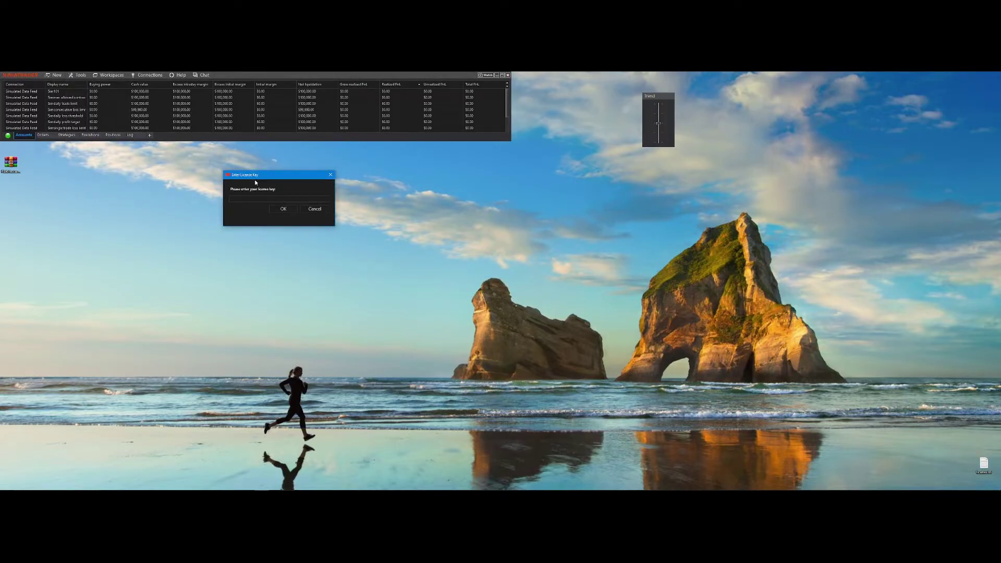
key(ctrl+v)
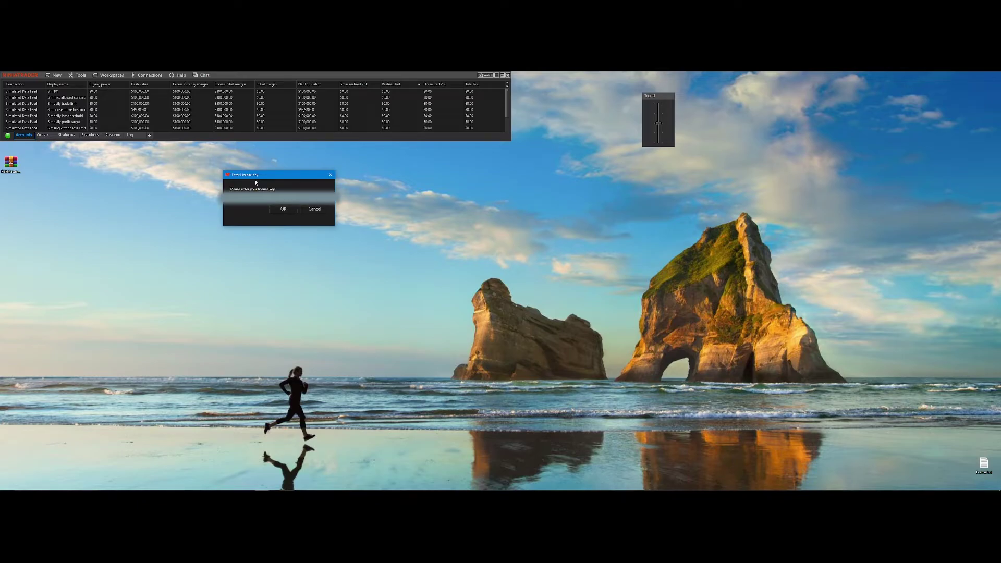
click(282, 209)
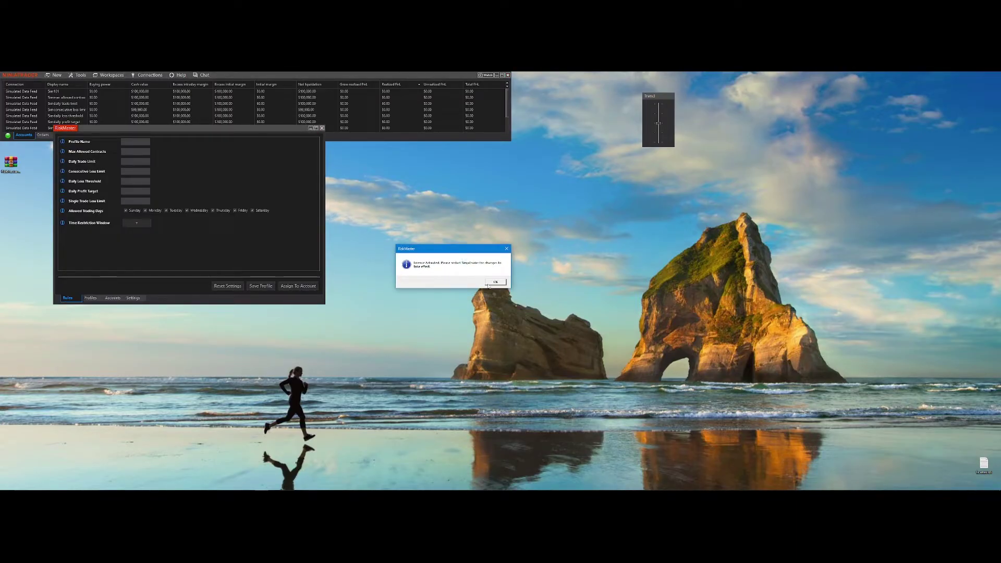
click(495, 282)
click(507, 74)
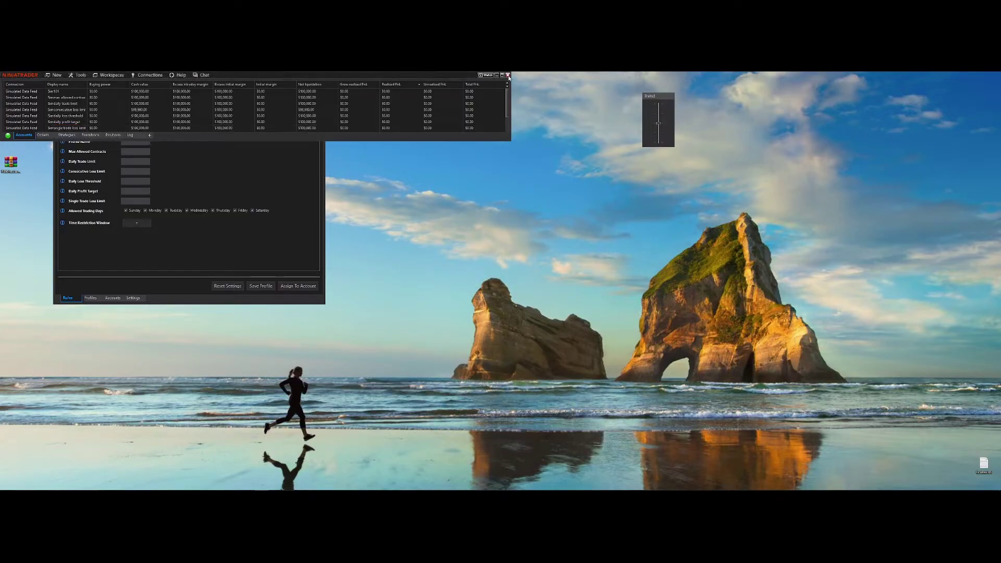
click(236, 115)
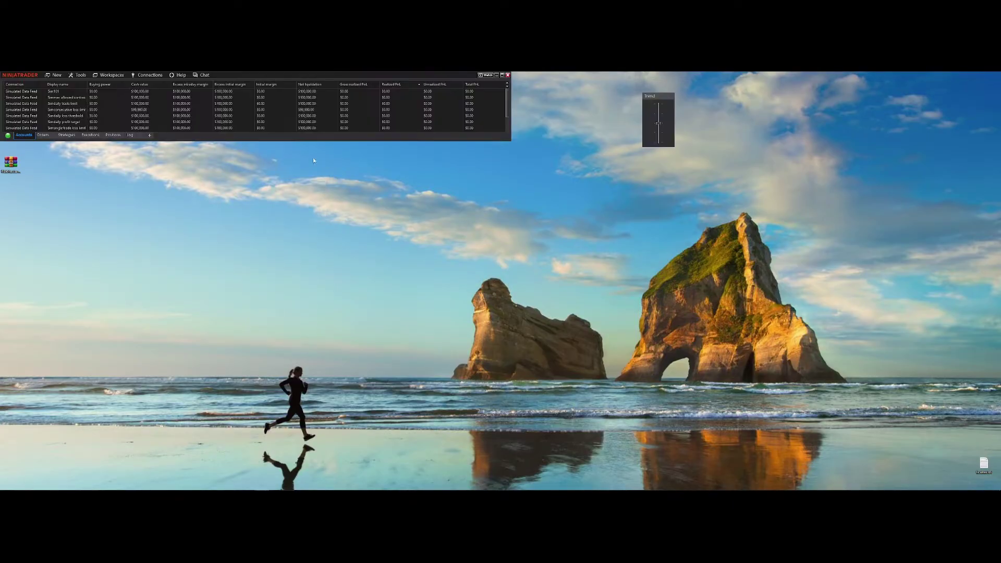
Save profile 'RiskMaster': 1 contract, 10 daily trades, 250 daily loss, 500 profit target, weekdays.
click(81, 76)
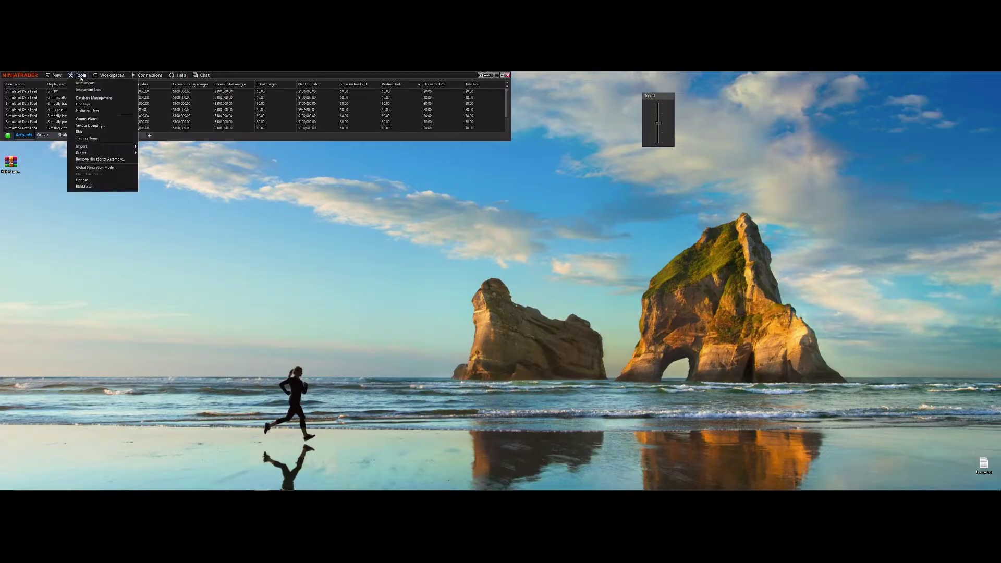
click(97, 188)
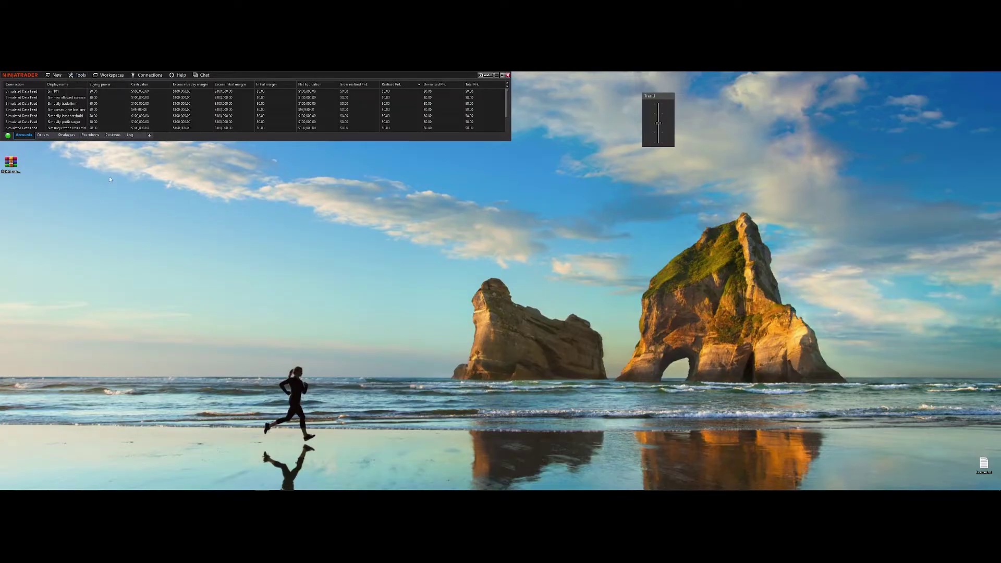
drag(164, 111, 399, 183)
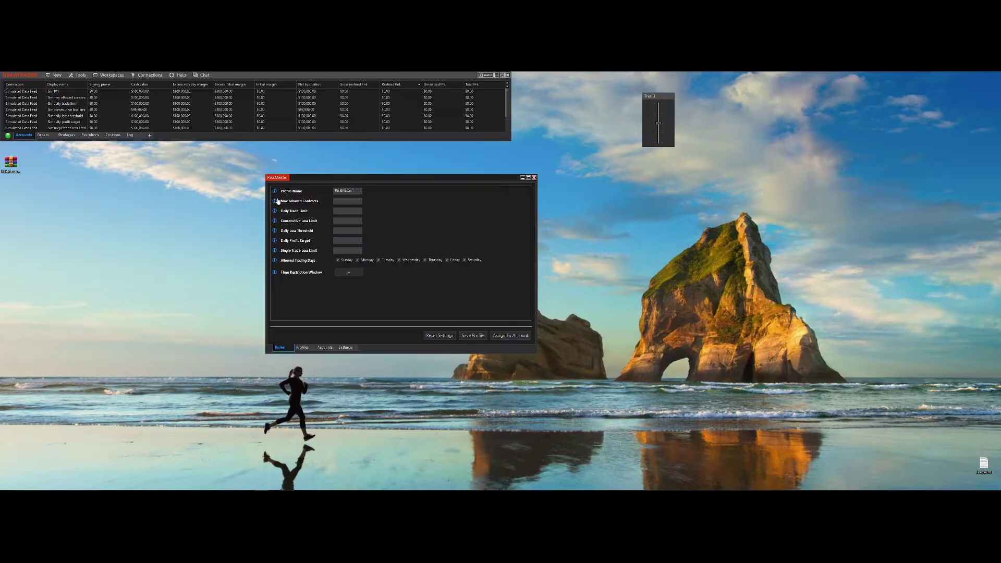
mouse_move(276, 203)
mouse_move(275, 243)
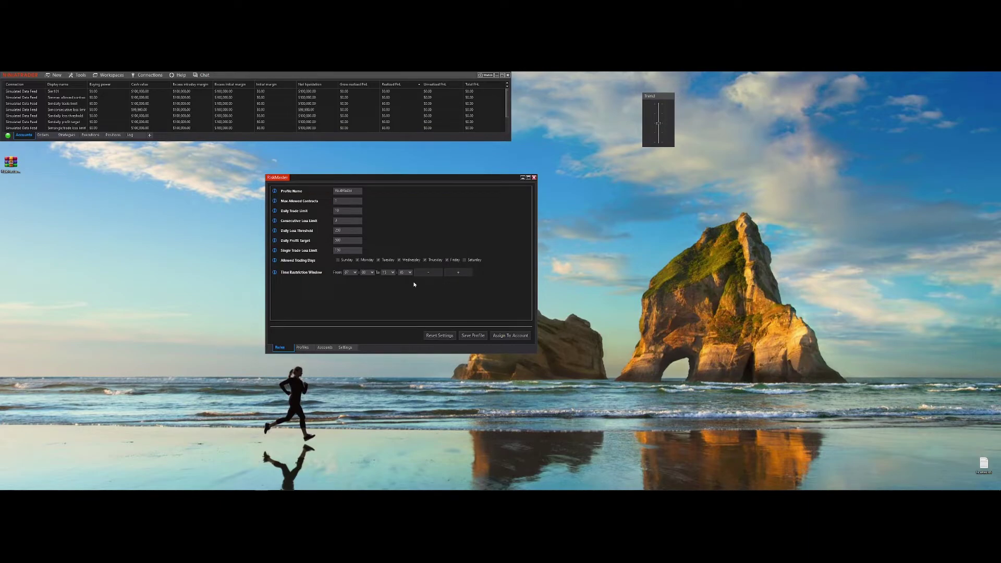
click(468, 335)
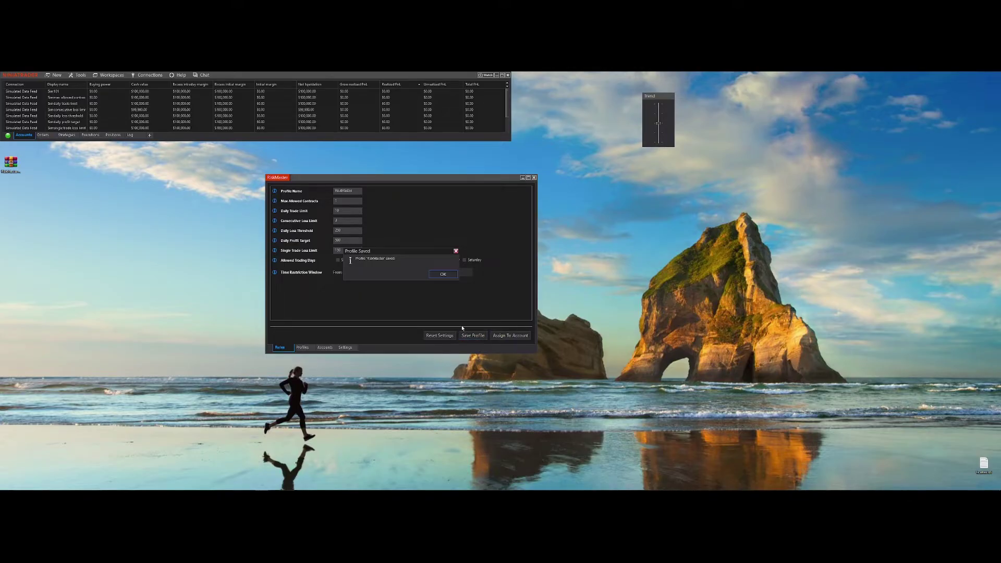
Assign the saved RiskMaster profile to the first simulation account from the Profiles list.
click(442, 275)
click(303, 347)
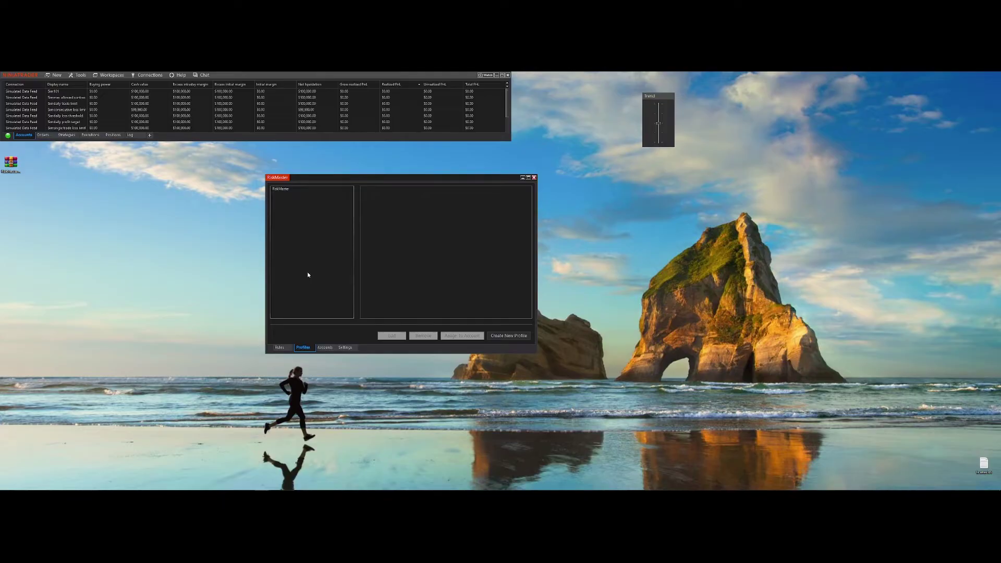
click(302, 189)
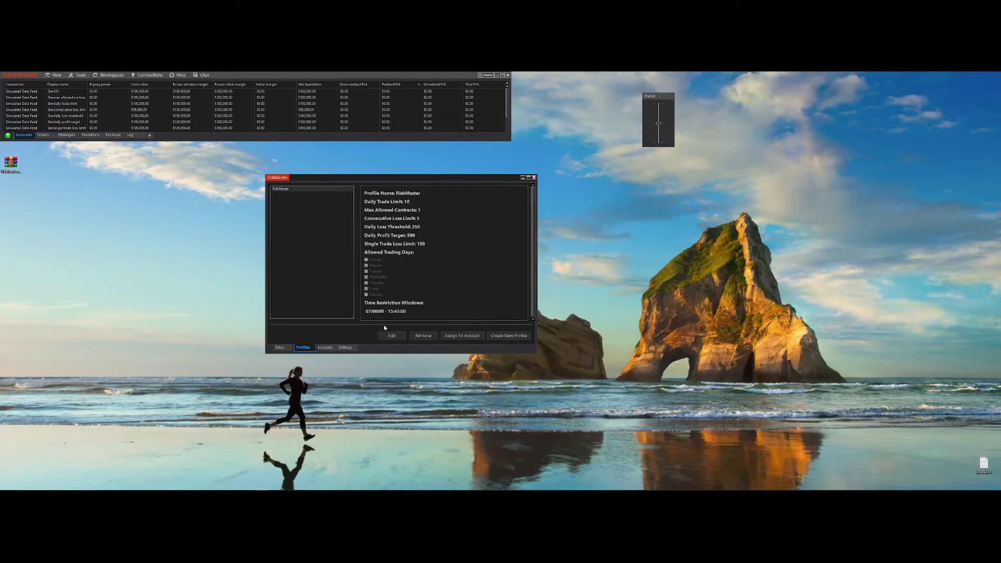
click(460, 337)
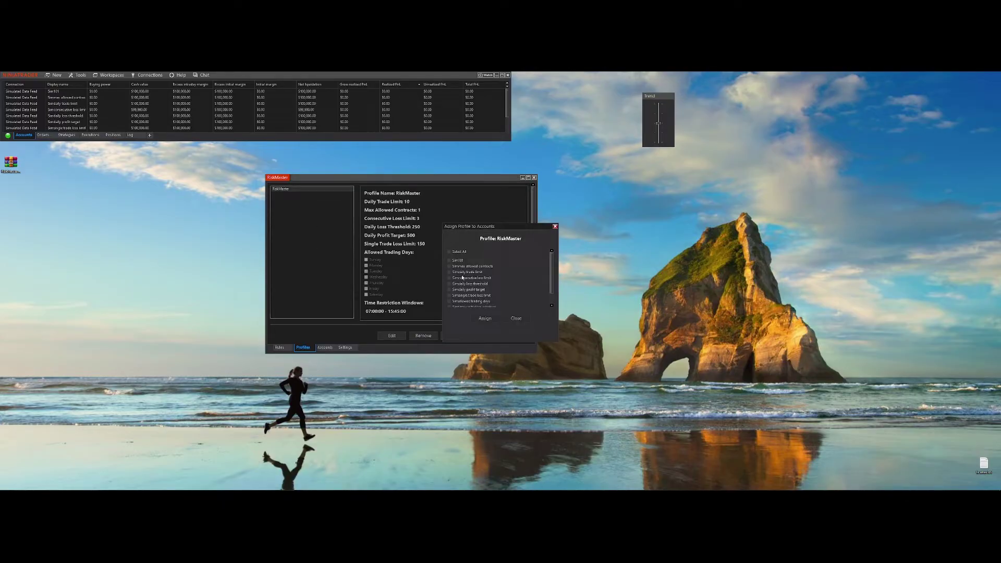
click(485, 319)
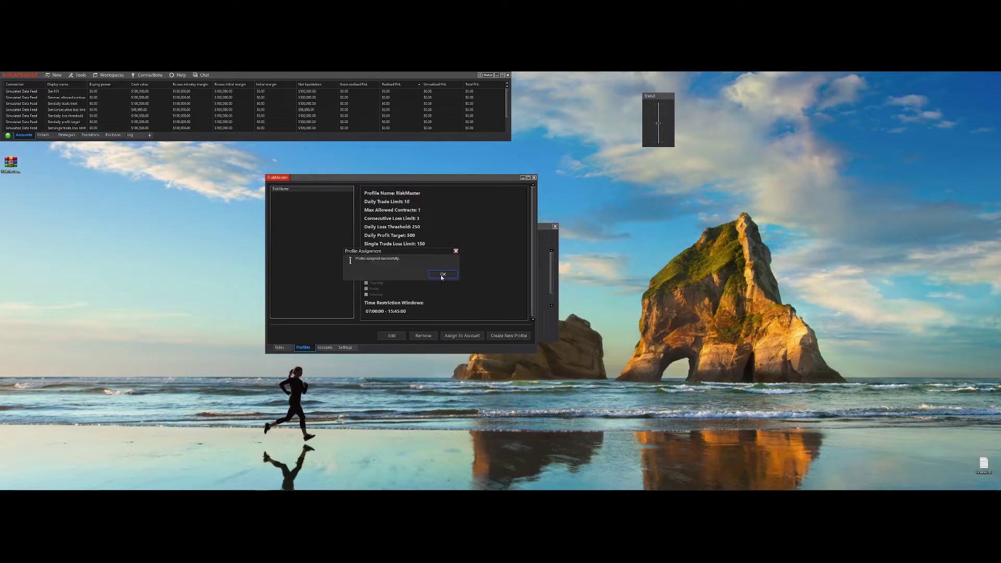
click(442, 275)
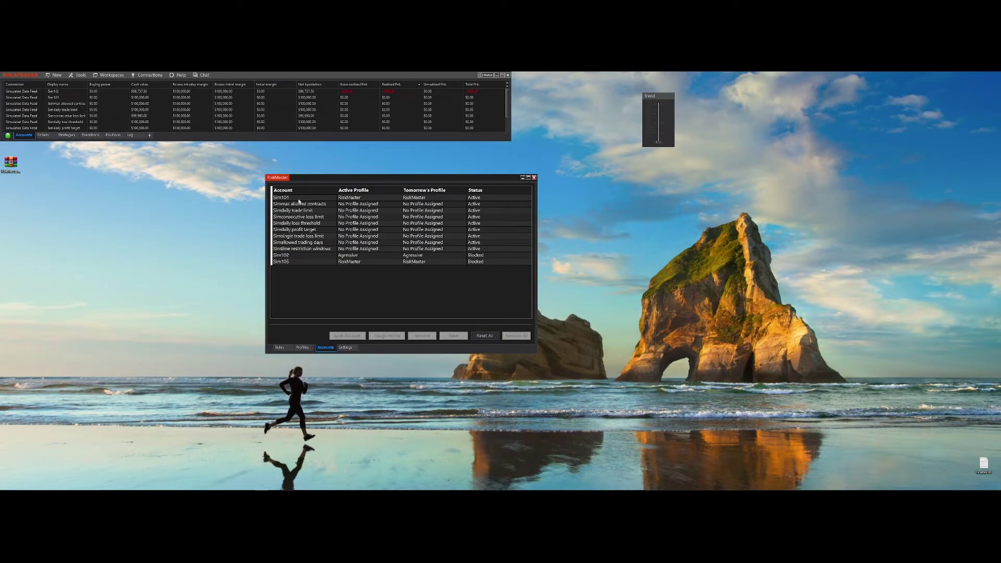
Review the accounts and select Sim103, the last account using the RiskMaster profile.
click(299, 198)
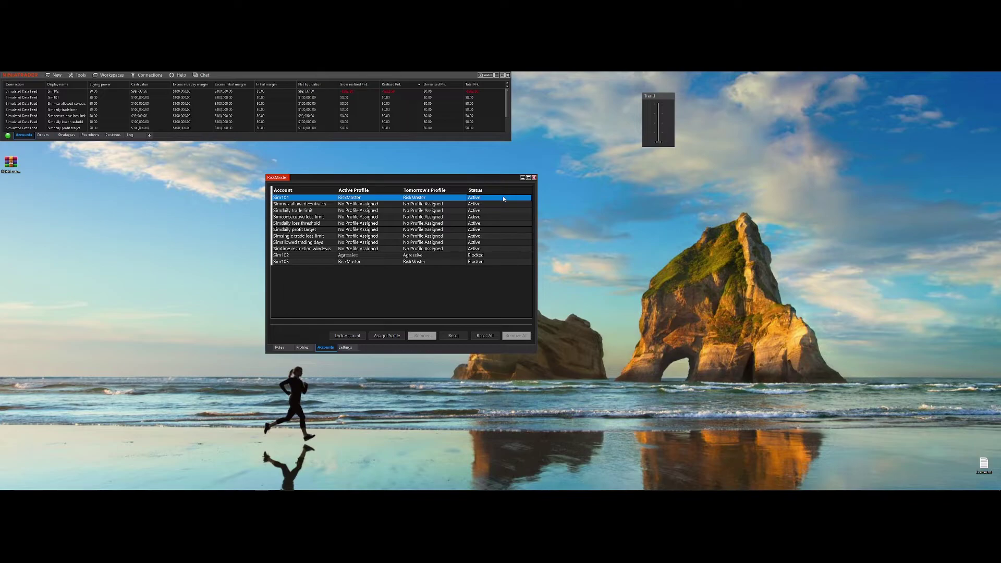
click(382, 273)
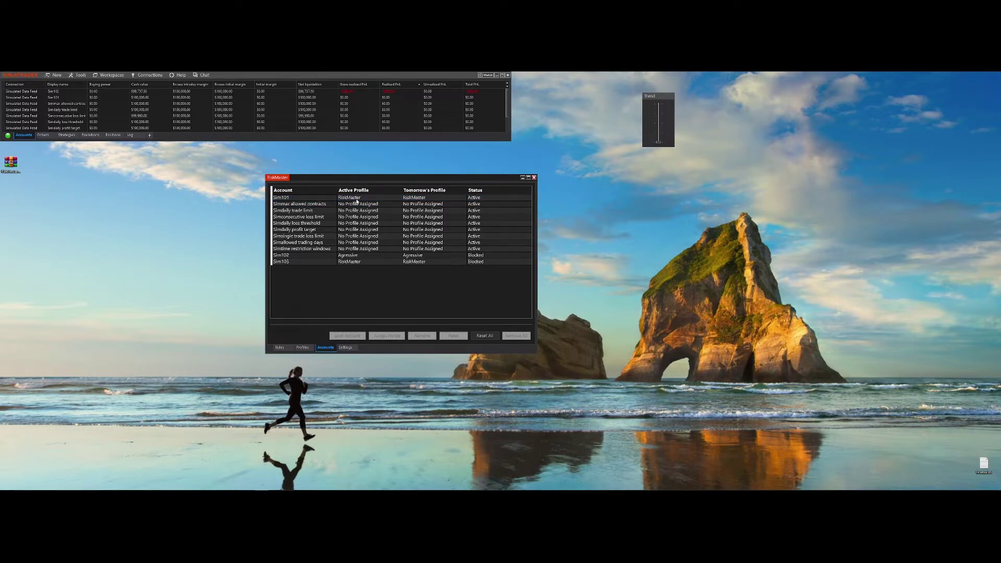
click(361, 205)
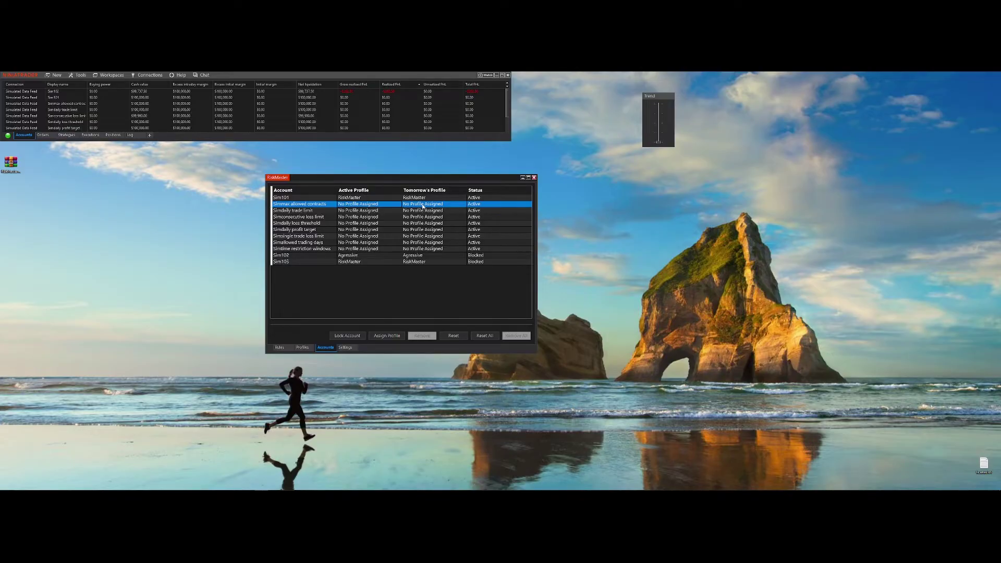
click(383, 295)
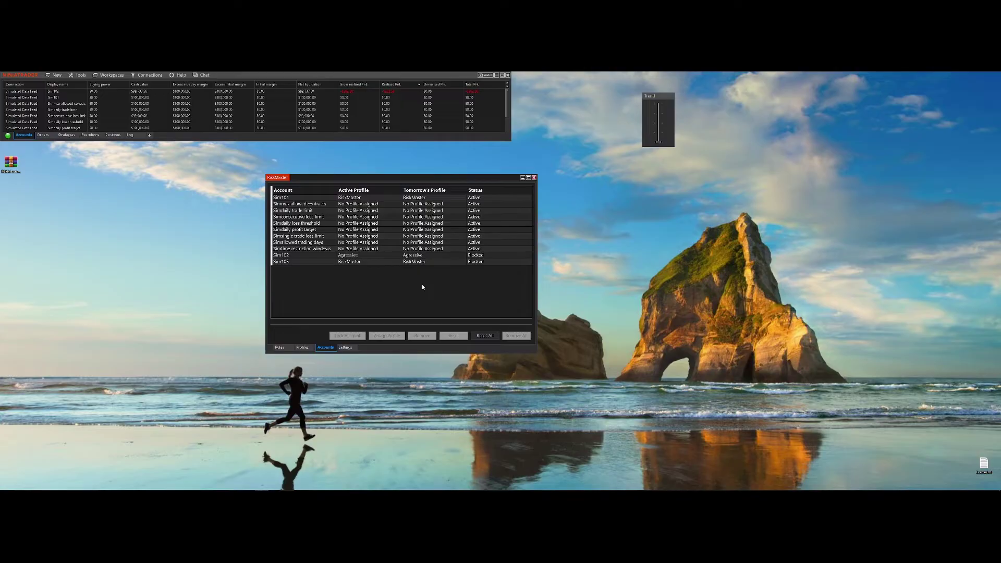
click(365, 255)
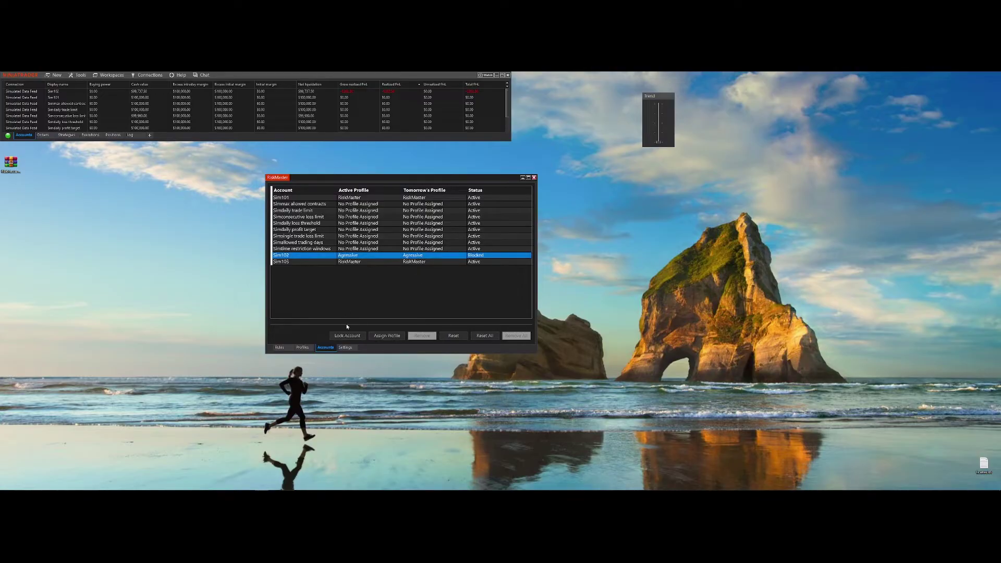
click(364, 263)
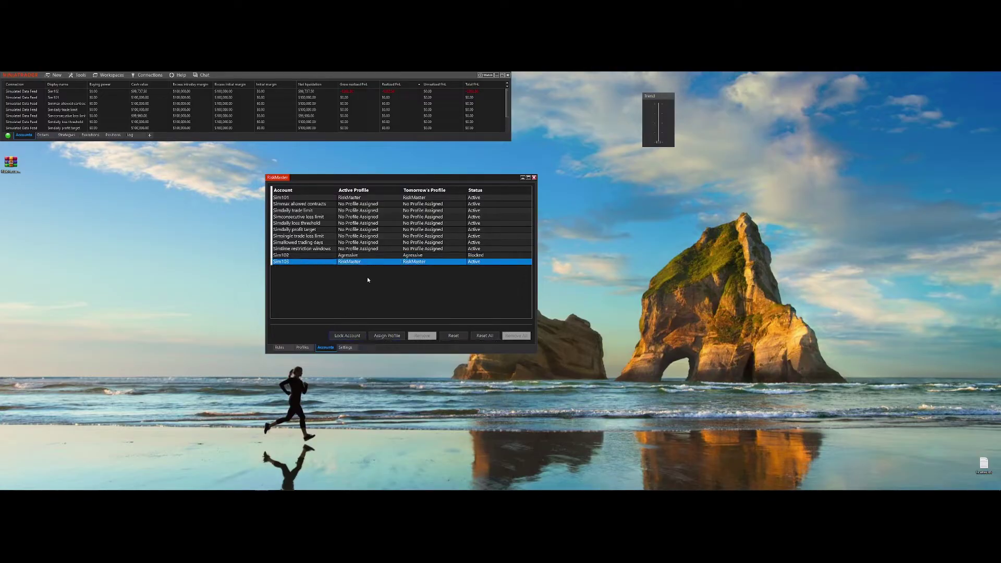
Lock Sim103 for the rest of the trading day, then show the Settings page.
click(353, 336)
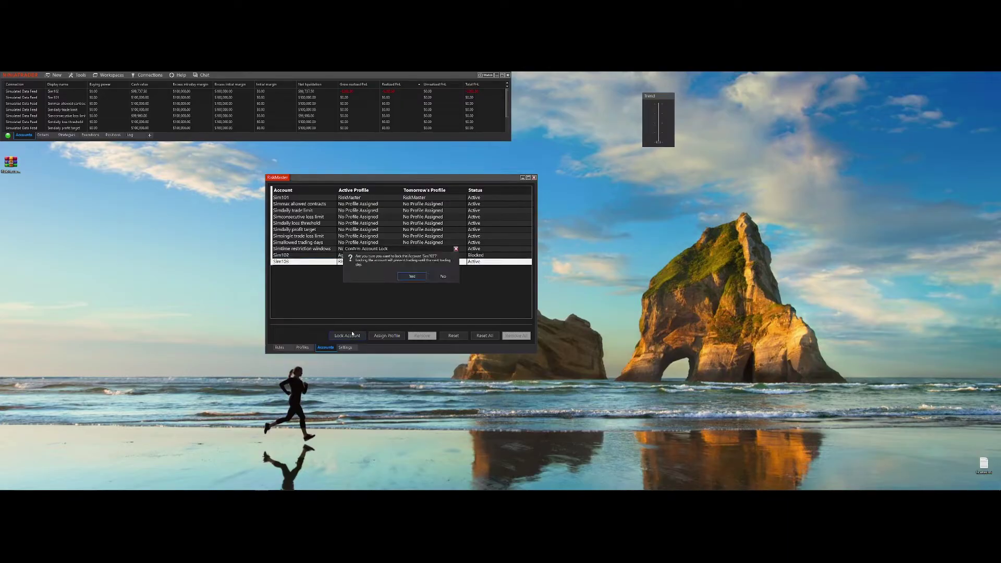
click(410, 278)
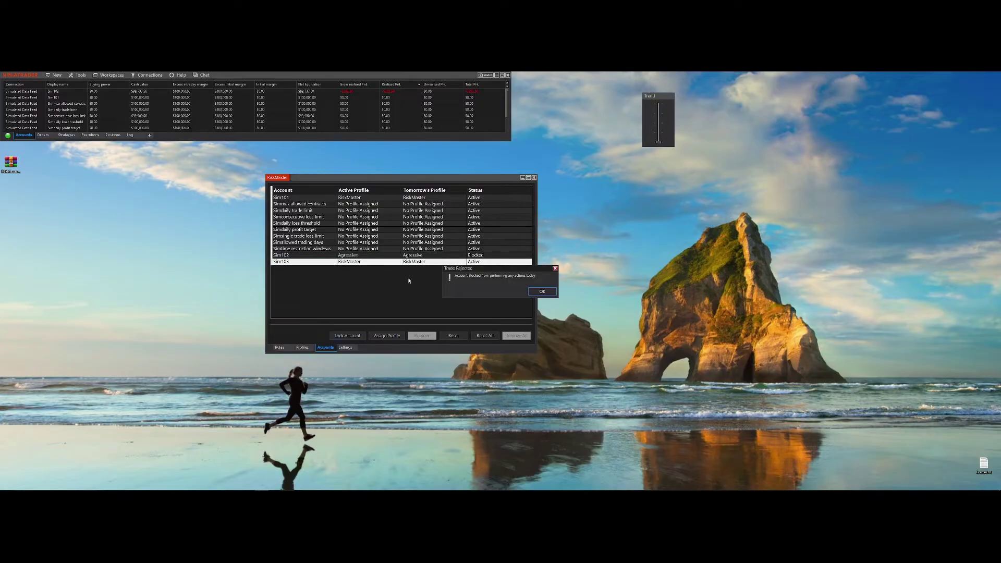
click(543, 291)
click(443, 275)
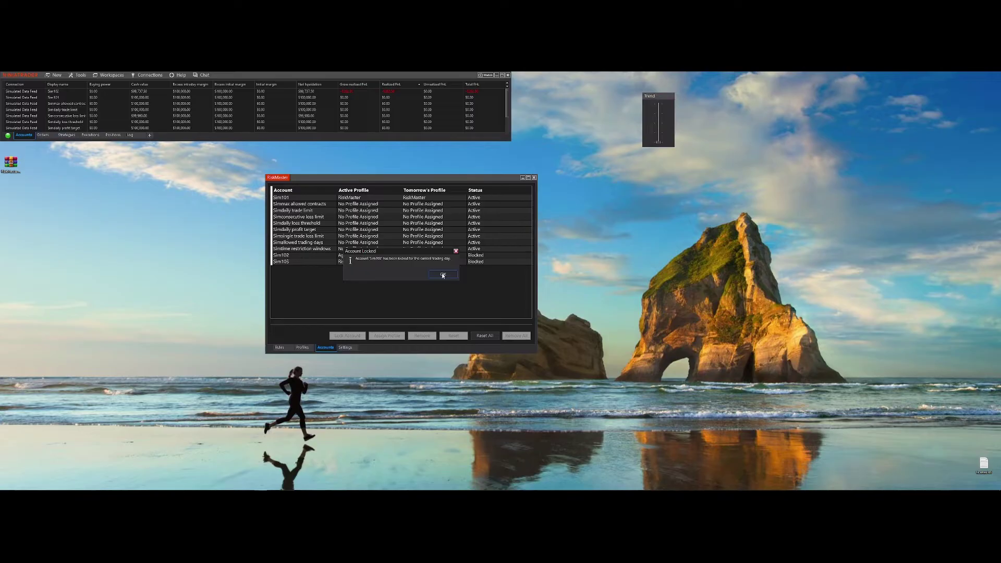
click(443, 261)
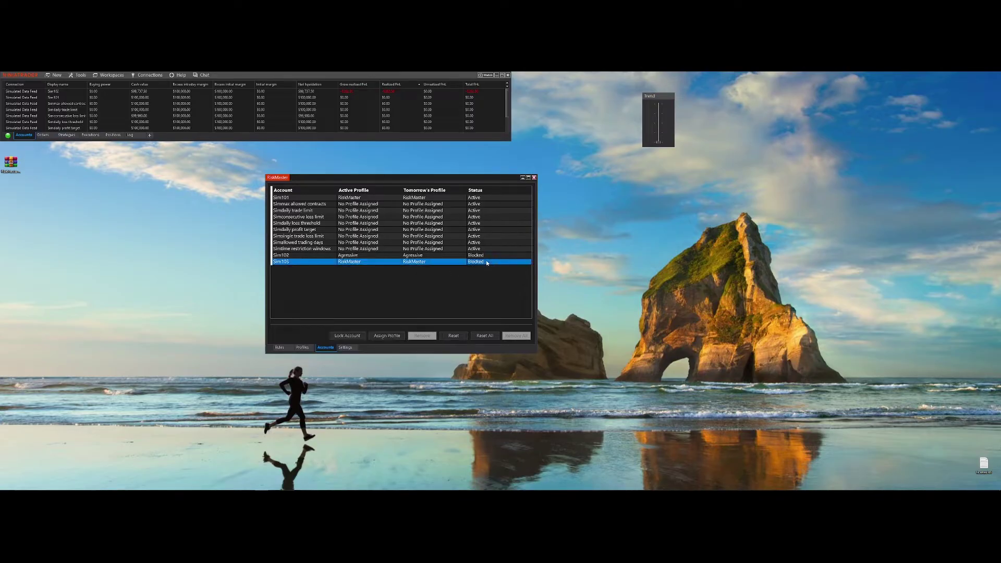
click(345, 347)
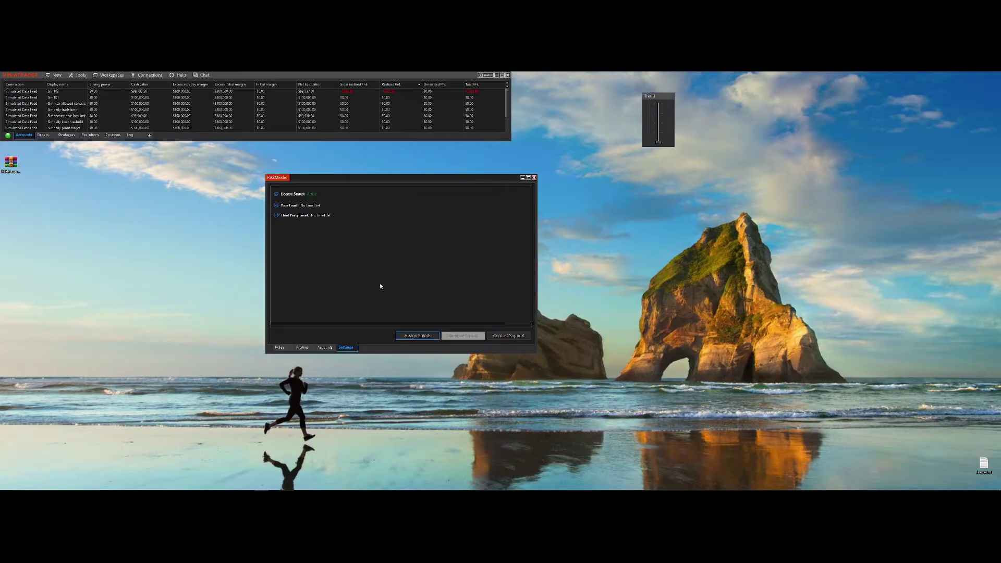
Submit your own alert email for activation under Assign Emails > Your Email.
click(429, 337)
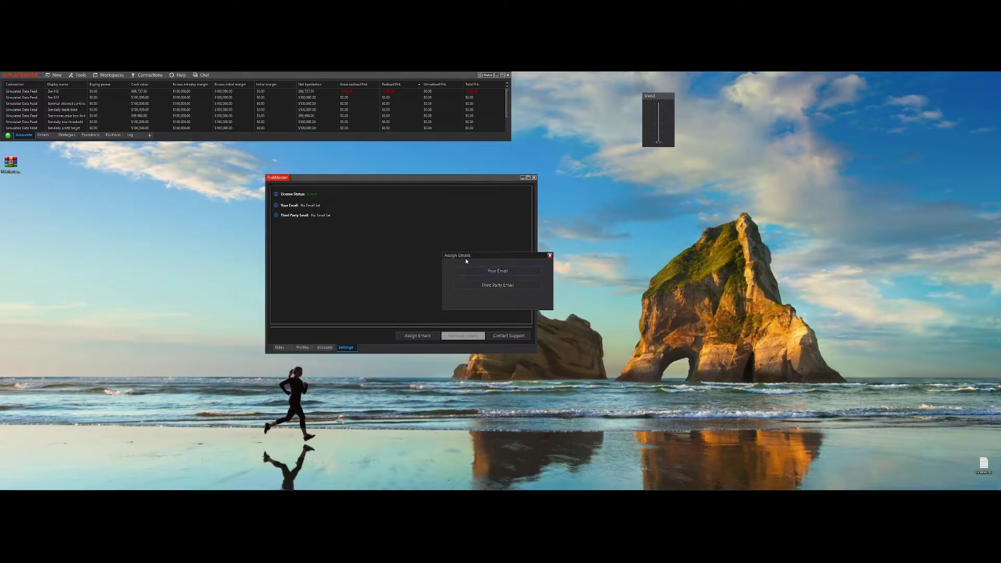
click(485, 272)
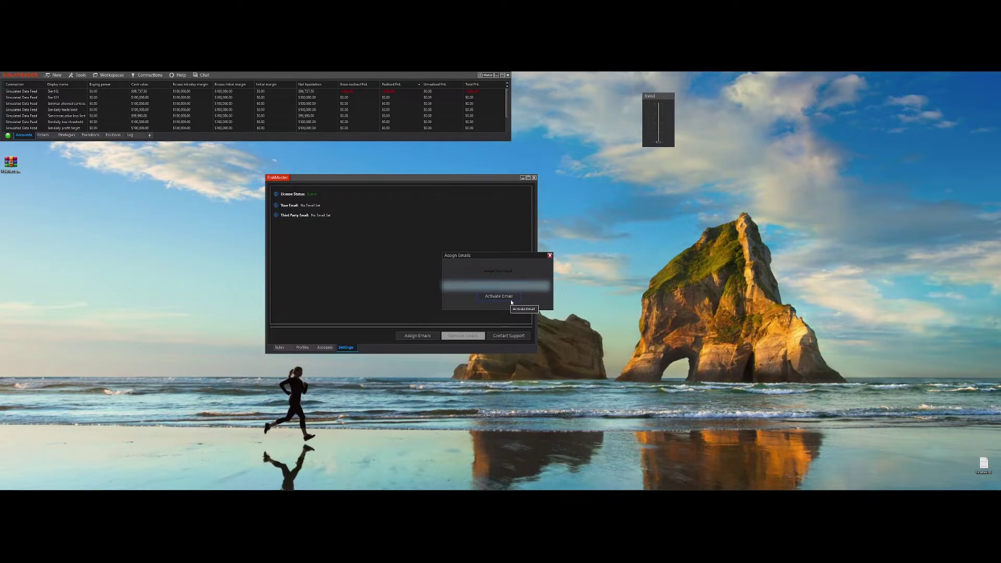
click(503, 299)
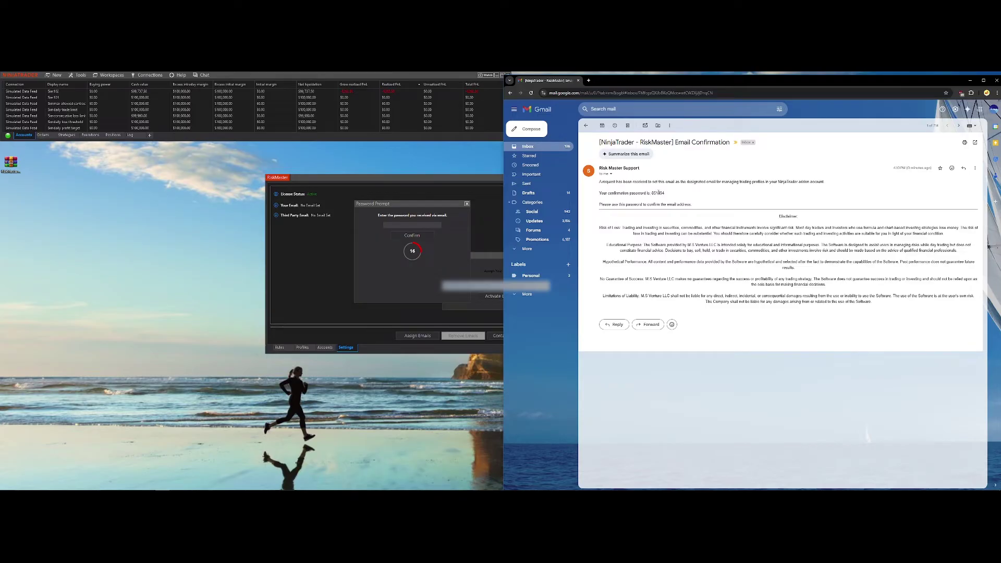
Copy the confirmation password from the Gmail message into the Password Prompt and confirm it.
double_click(658, 193)
key(ctrl+c)
click(420, 226)
key(ctrl+v)
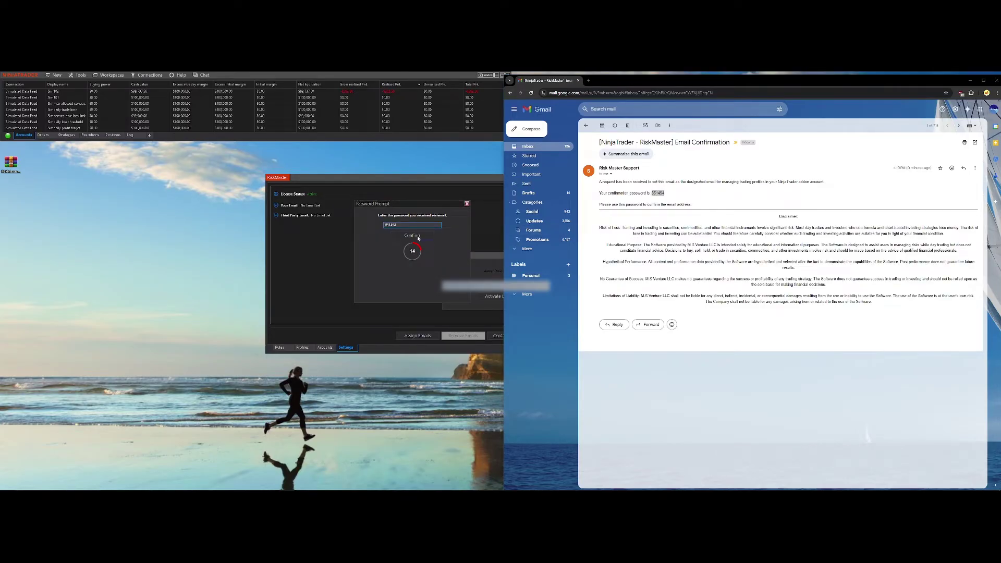
click(417, 236)
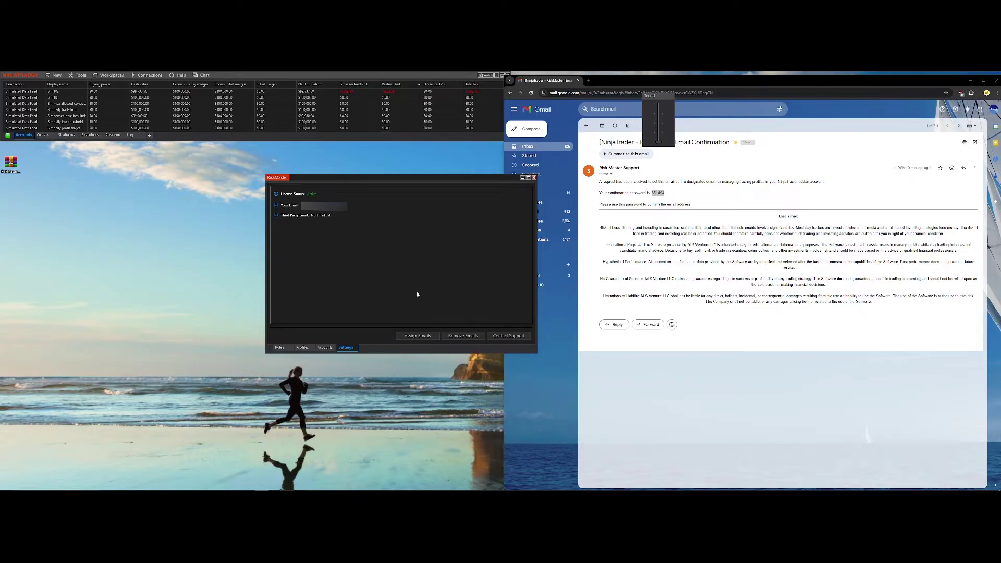
Request a removal password for your own email, then cancel the removal prompt.
click(464, 337)
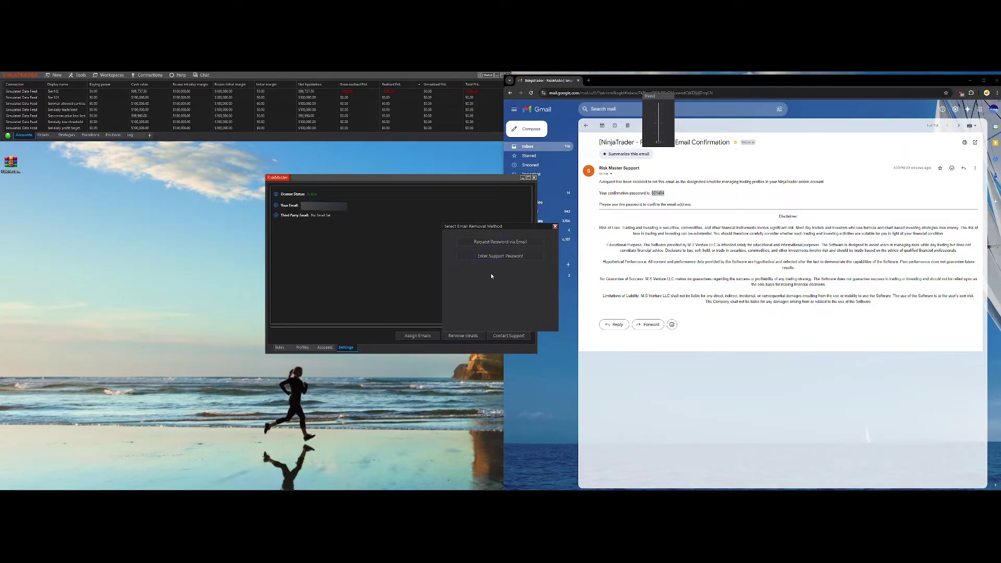
click(488, 242)
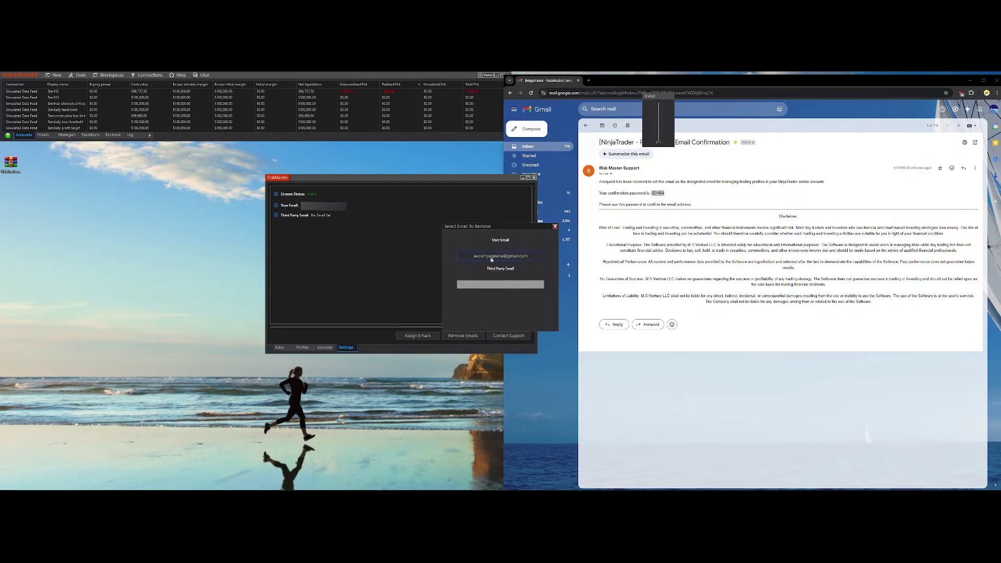
click(480, 257)
click(541, 284)
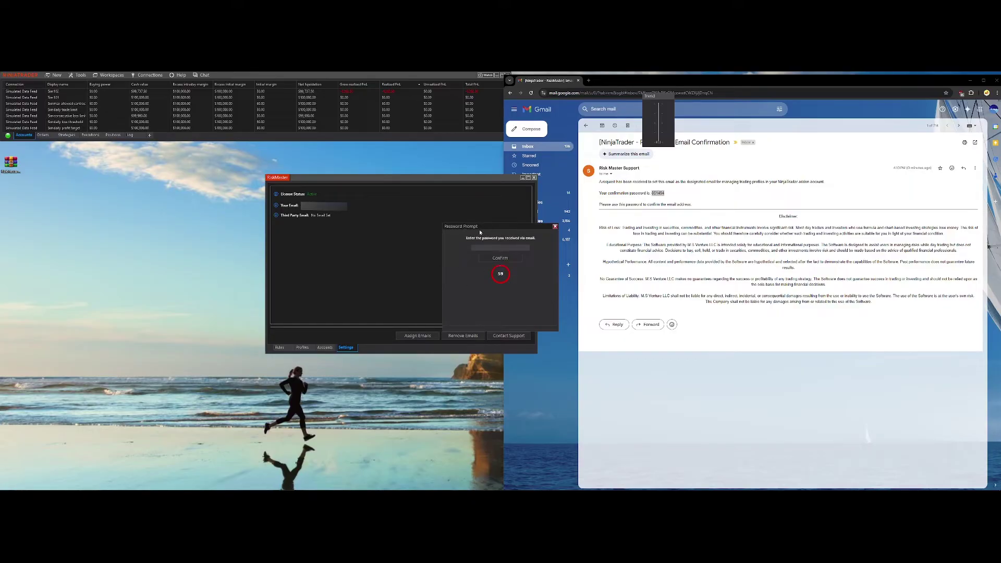
click(555, 226)
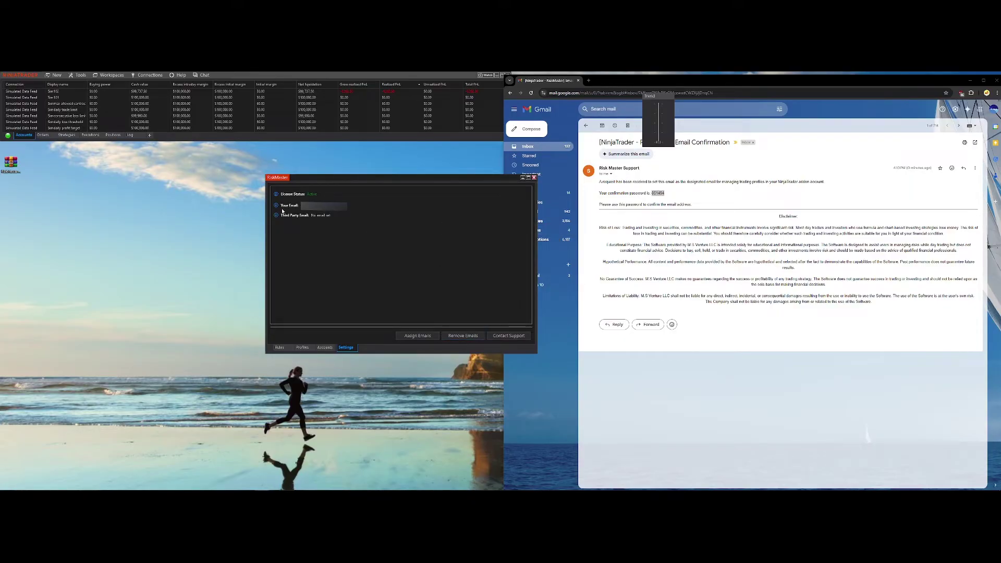
Open and close the Contact Support form, then set the third-party alert email.
click(497, 337)
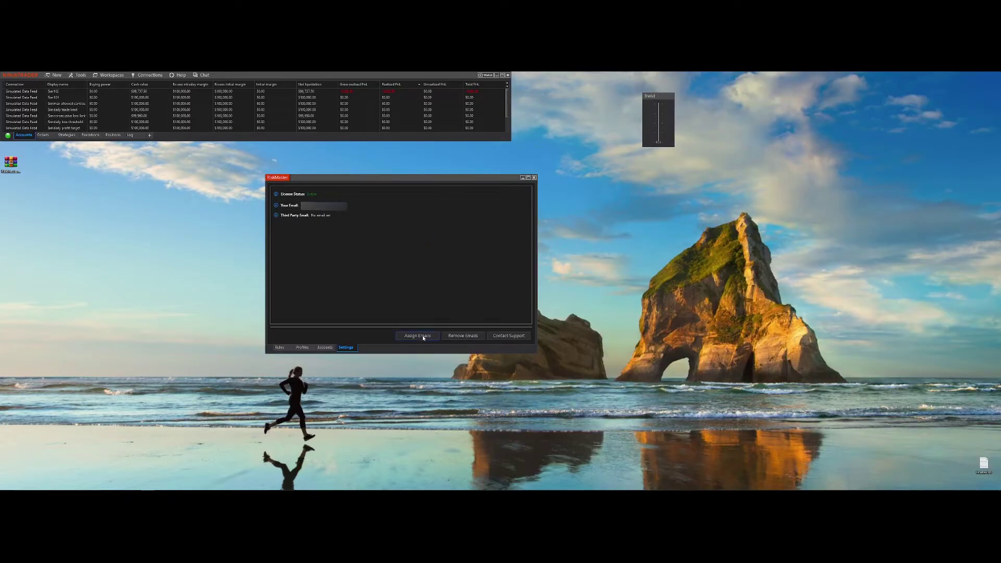
click(424, 337)
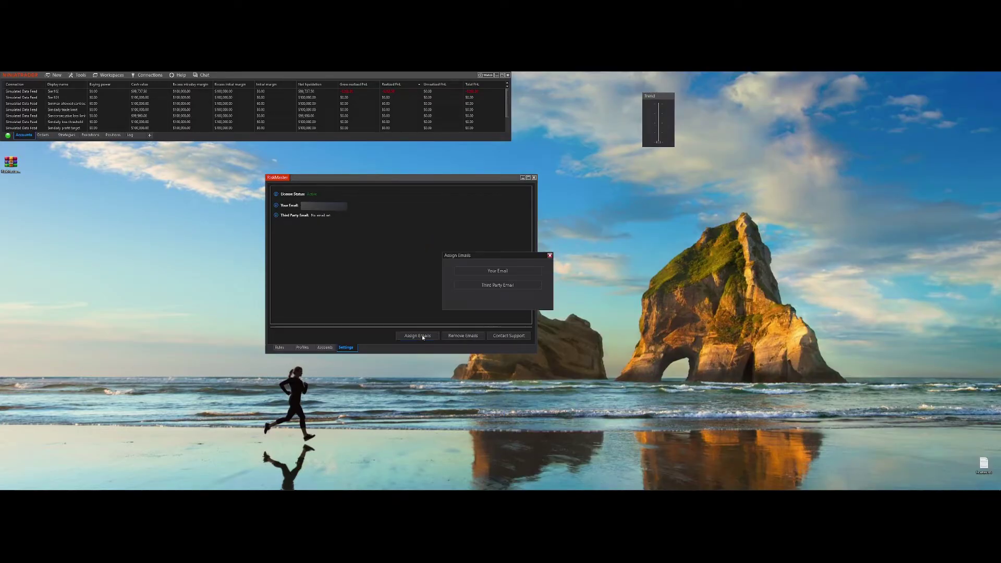
click(483, 286)
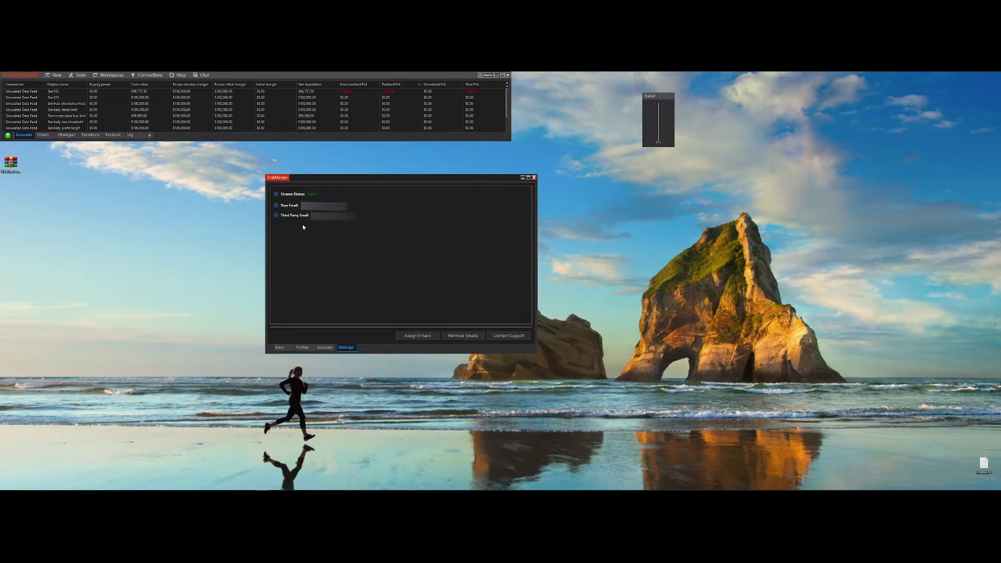
Remove the Aggressive profile from account Sim102, confirming with the emailed removal password.
click(327, 349)
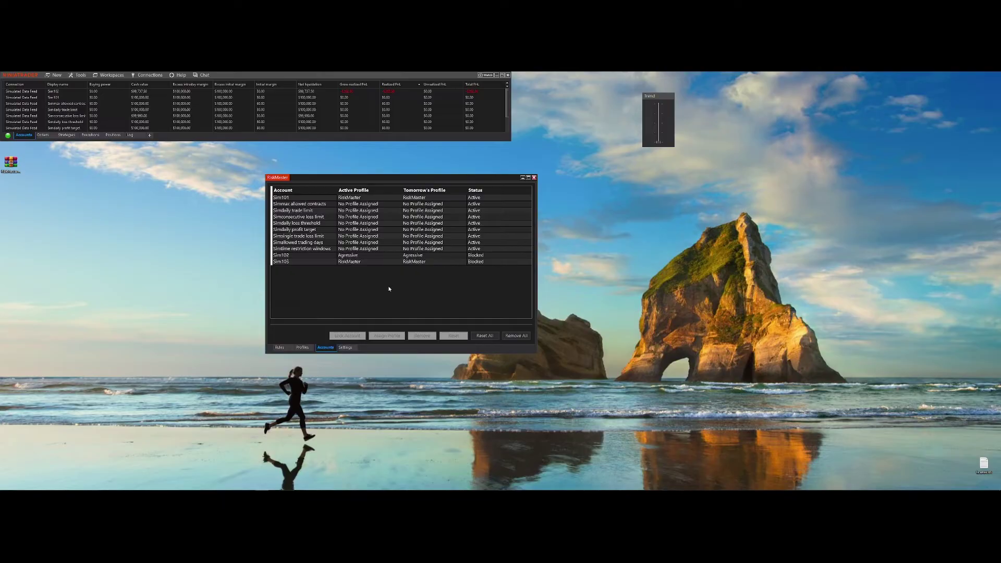
click(310, 256)
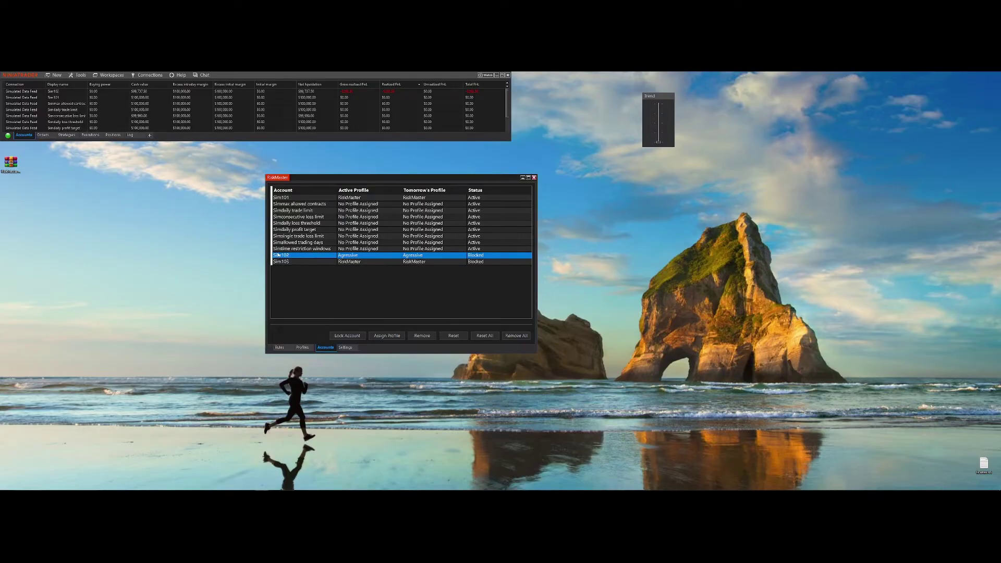
click(432, 337)
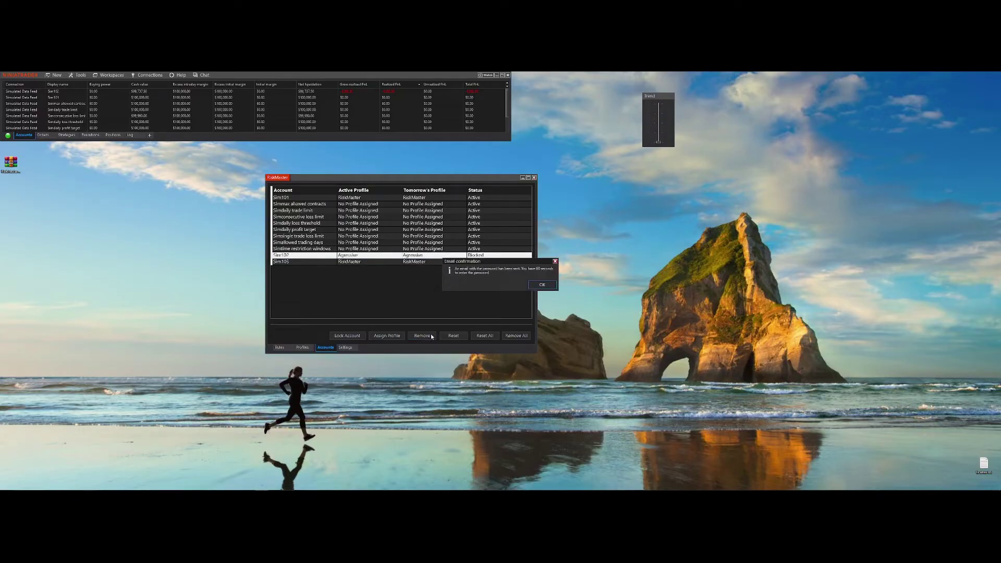
click(542, 285)
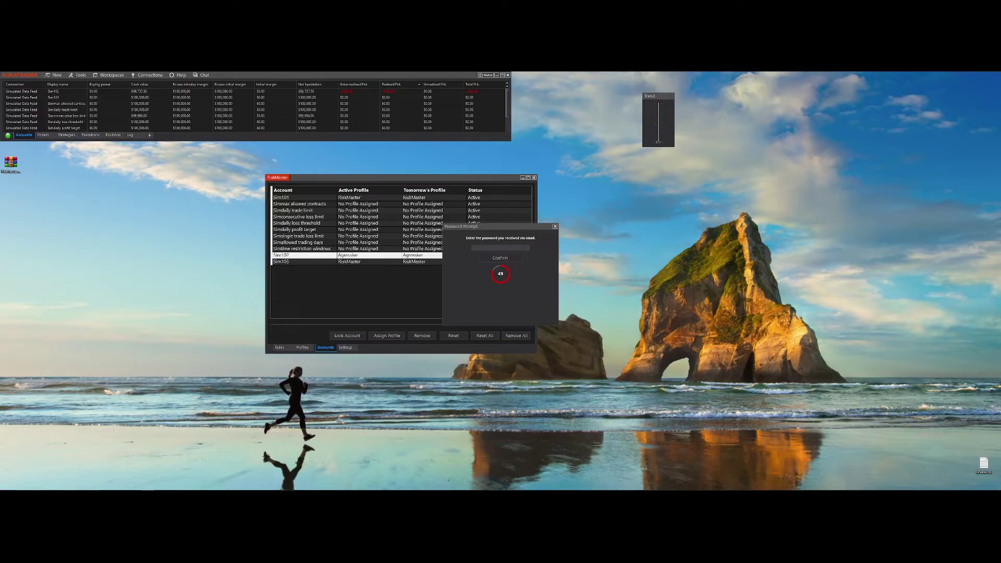
key(ctrl+v)
click(501, 257)
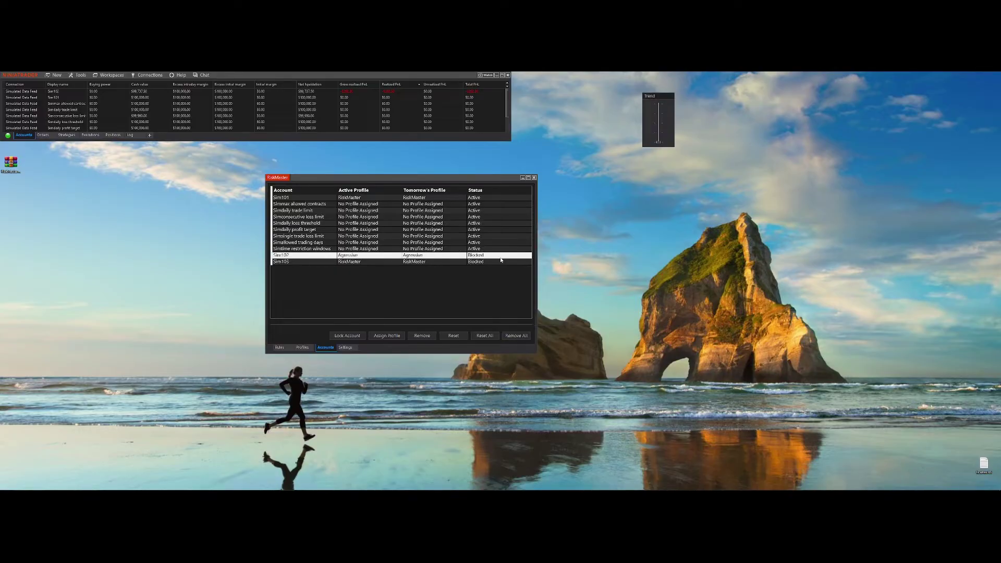
click(326, 254)
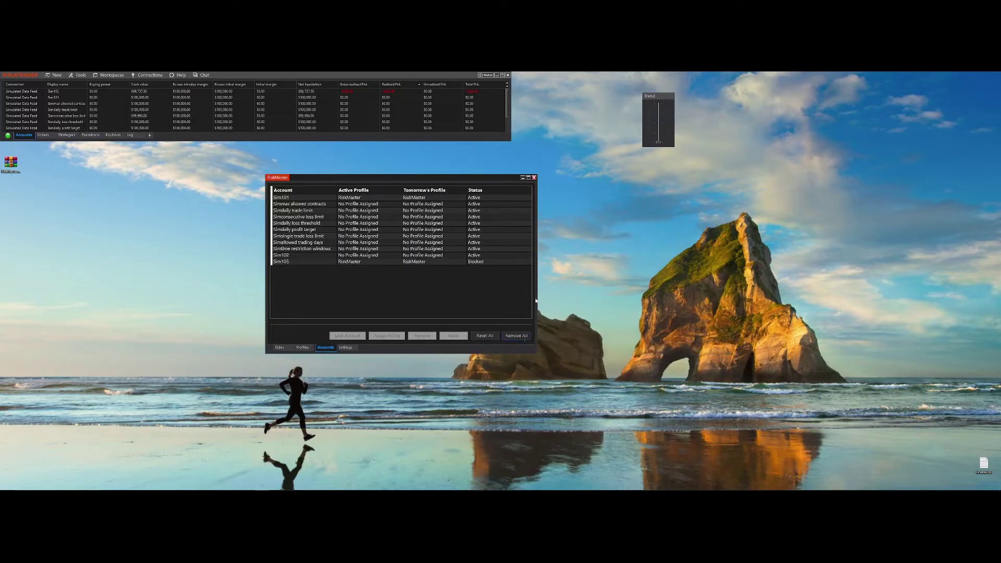
Reset all accounts' tomorrow profiles, assign Aggressive to Sim101, and view the RiskMaster profile's rules.
click(430, 199)
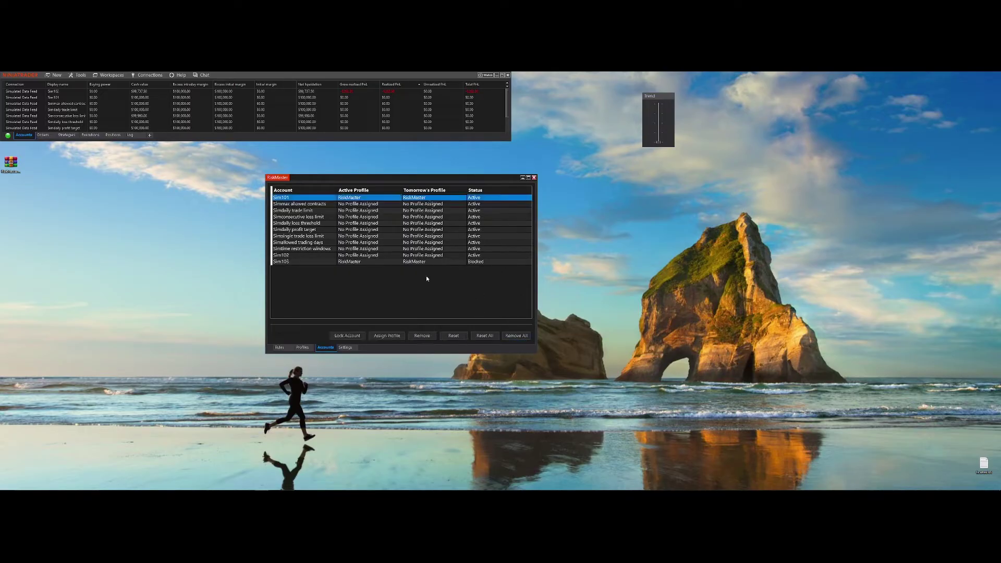
click(483, 336)
click(392, 336)
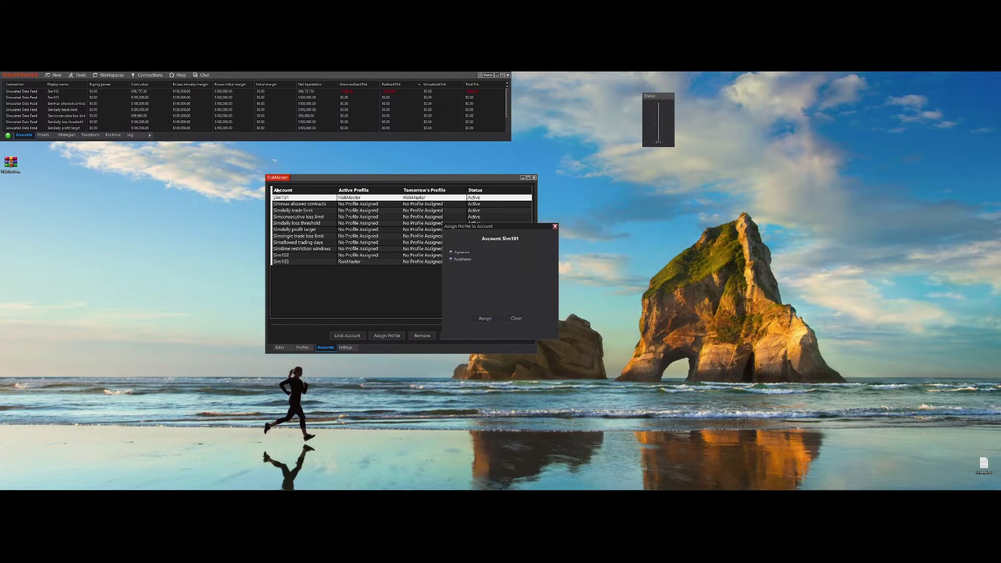
click(452, 253)
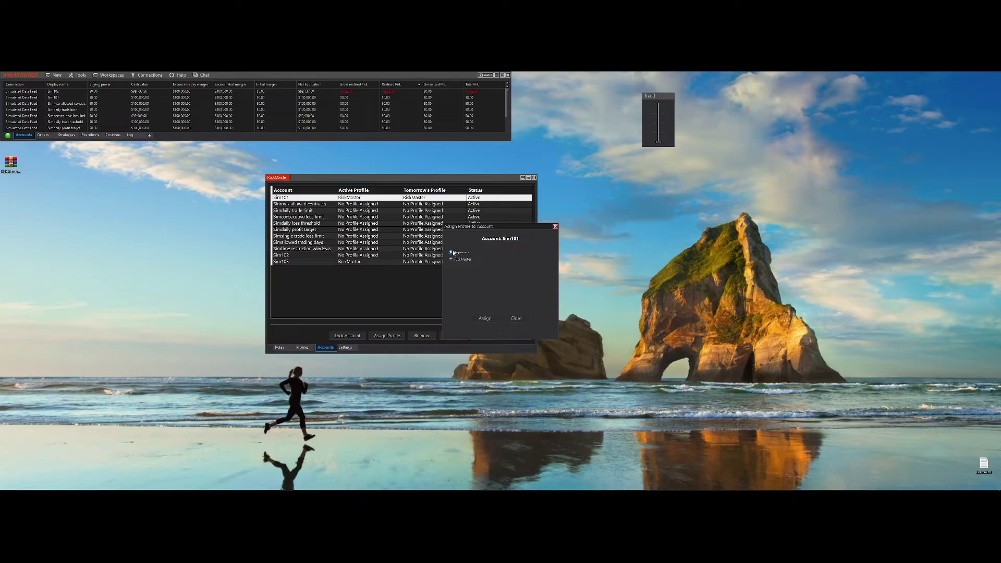
click(485, 319)
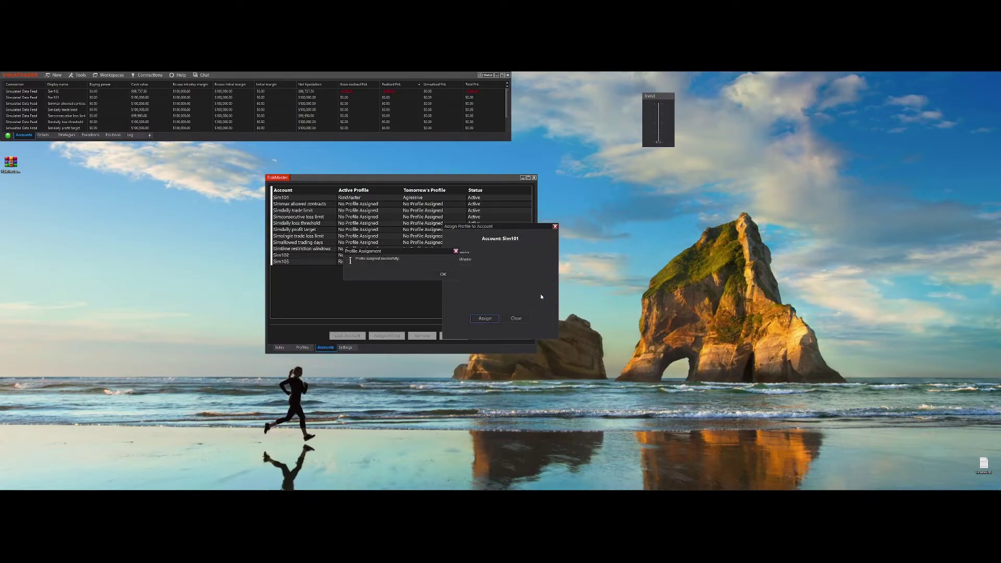
click(443, 275)
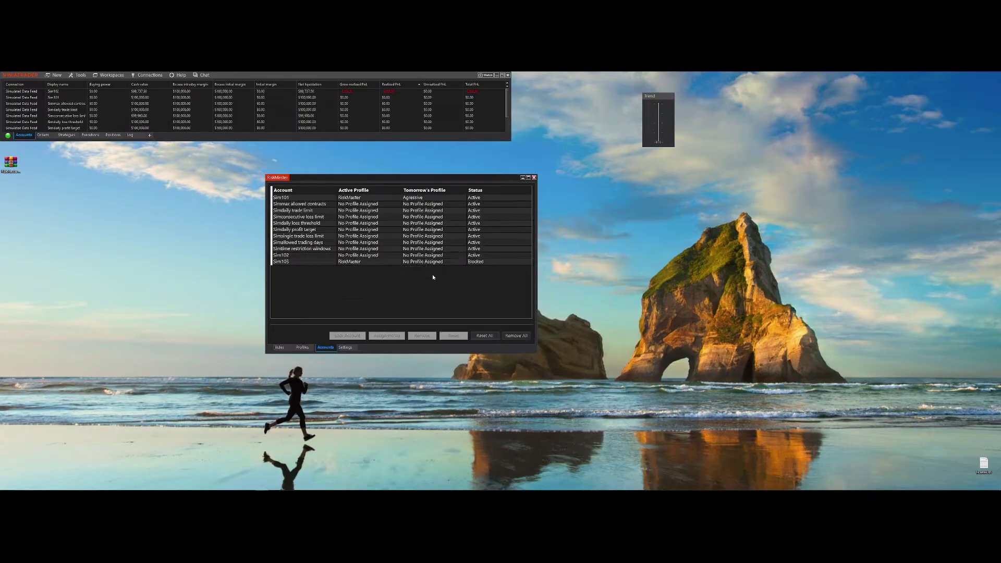
click(353, 200)
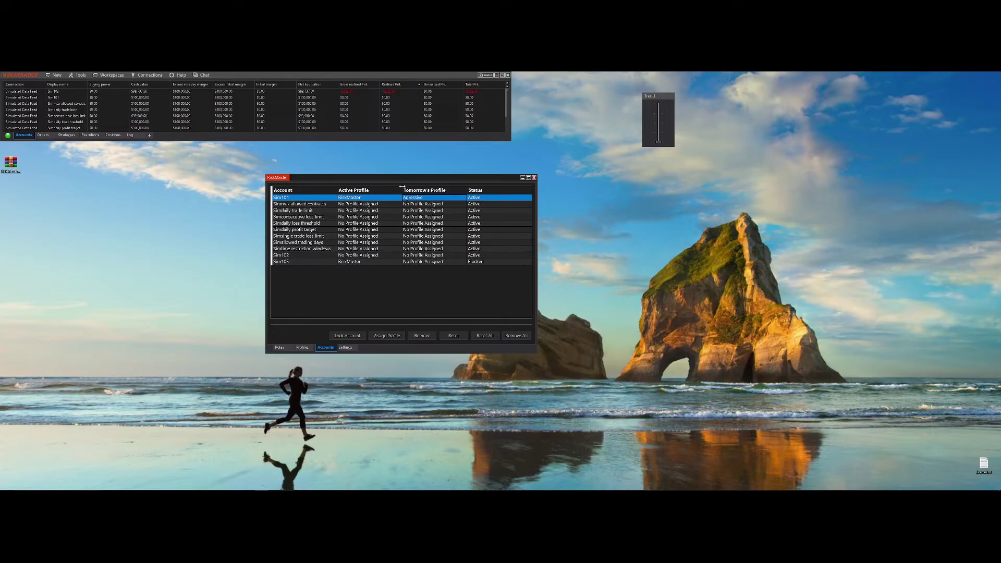
click(303, 348)
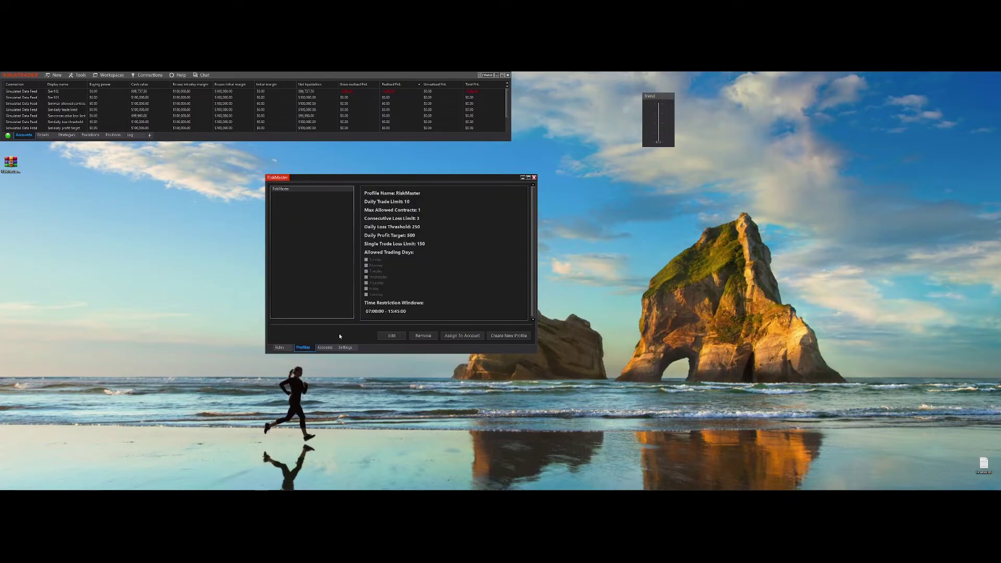
Overwrite the RiskMaster profile with 5 max contracts and a 150 single-trade loss limit.
click(390, 336)
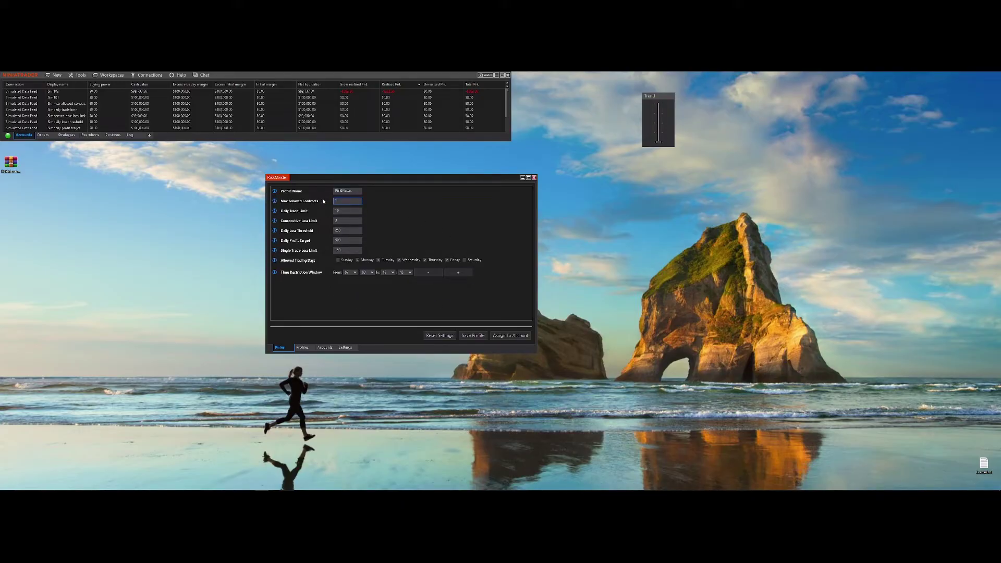
click(473, 336)
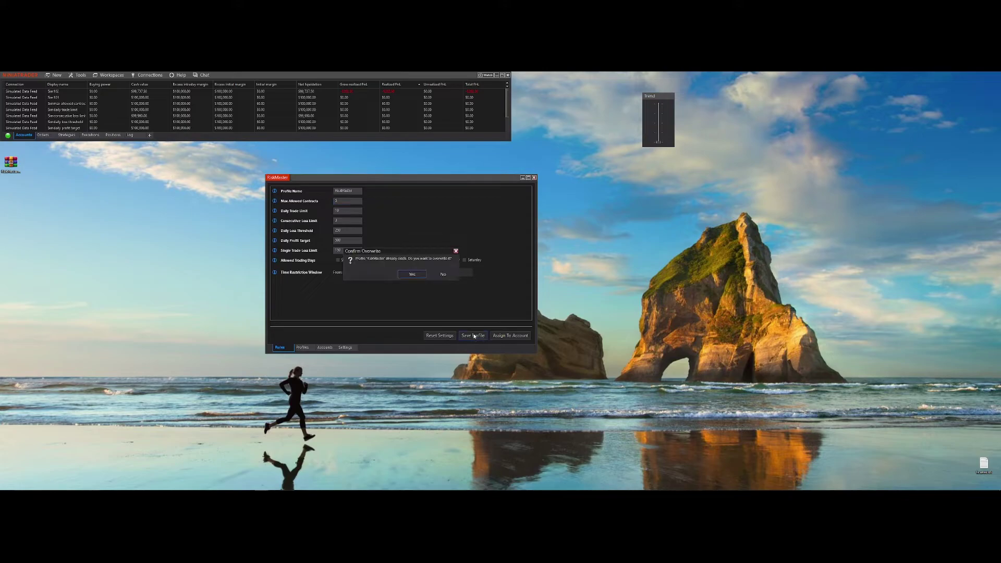
click(444, 274)
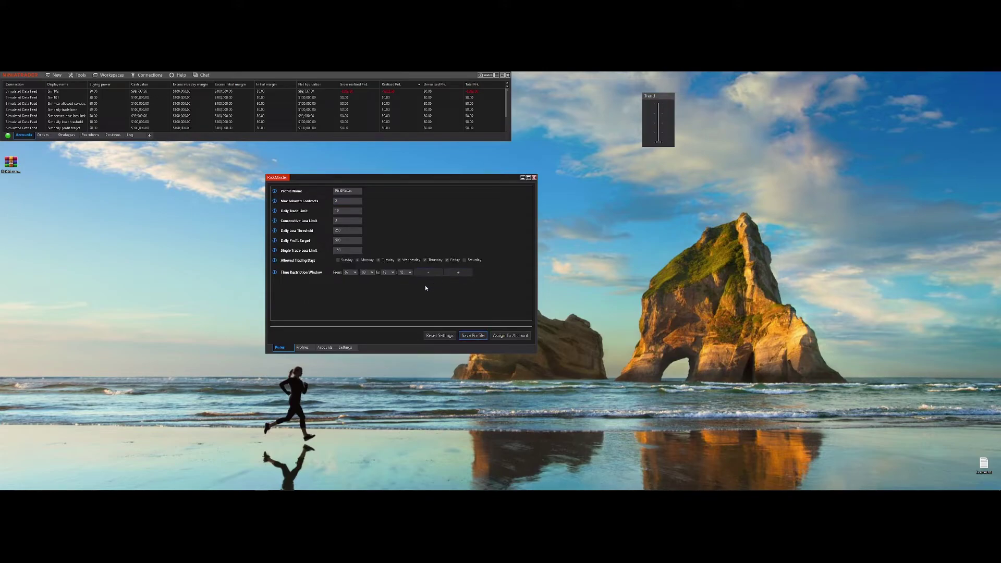
click(303, 348)
click(296, 189)
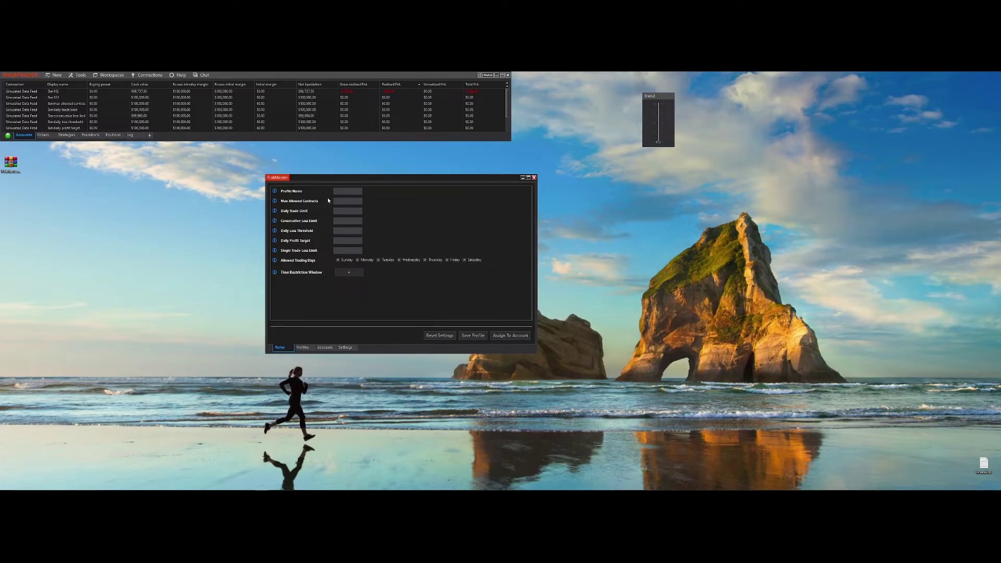
Save a new 'no restrictions' profile with every limit at 0 and view it in the profile list.
click(344, 192)
click(473, 335)
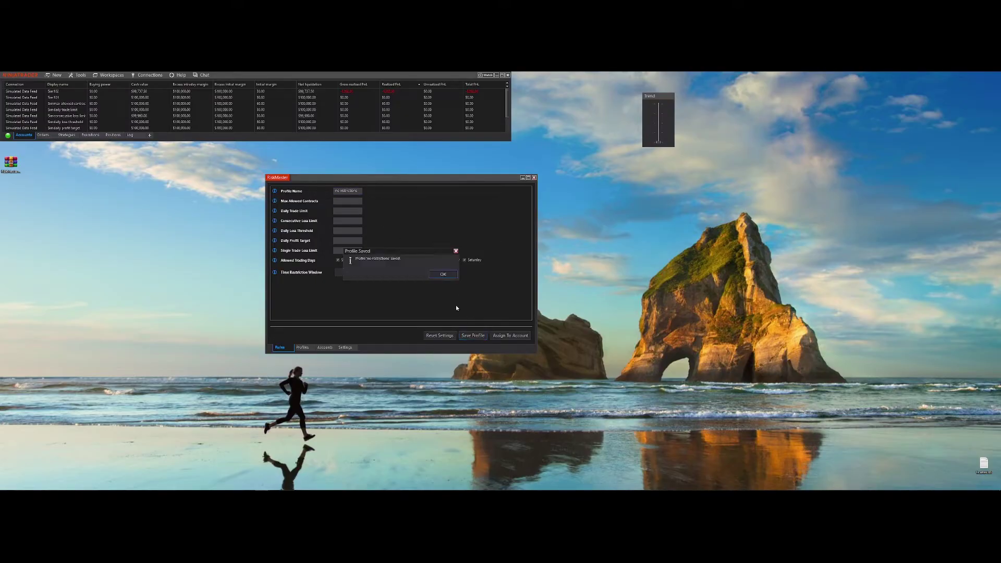
click(440, 276)
click(304, 347)
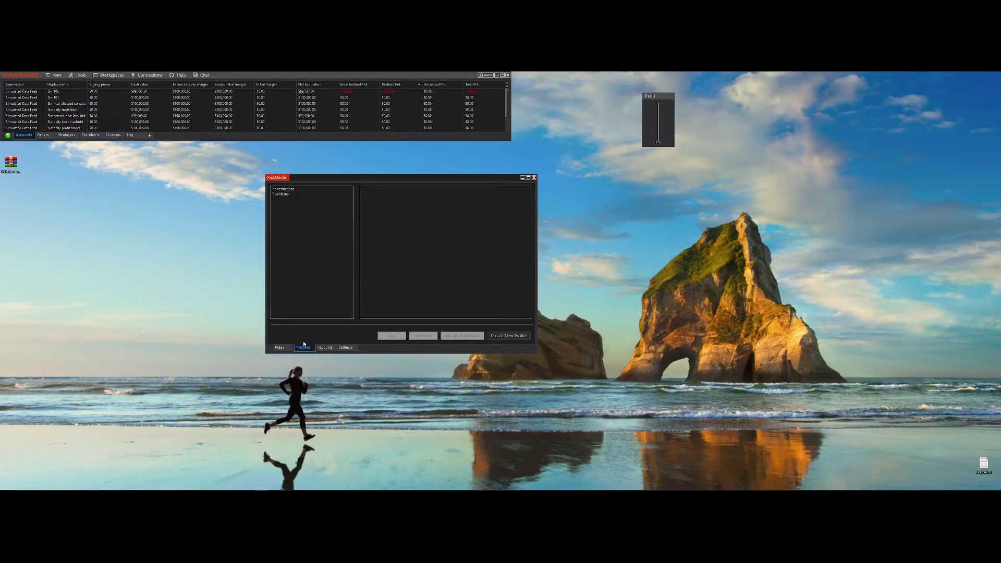
click(276, 189)
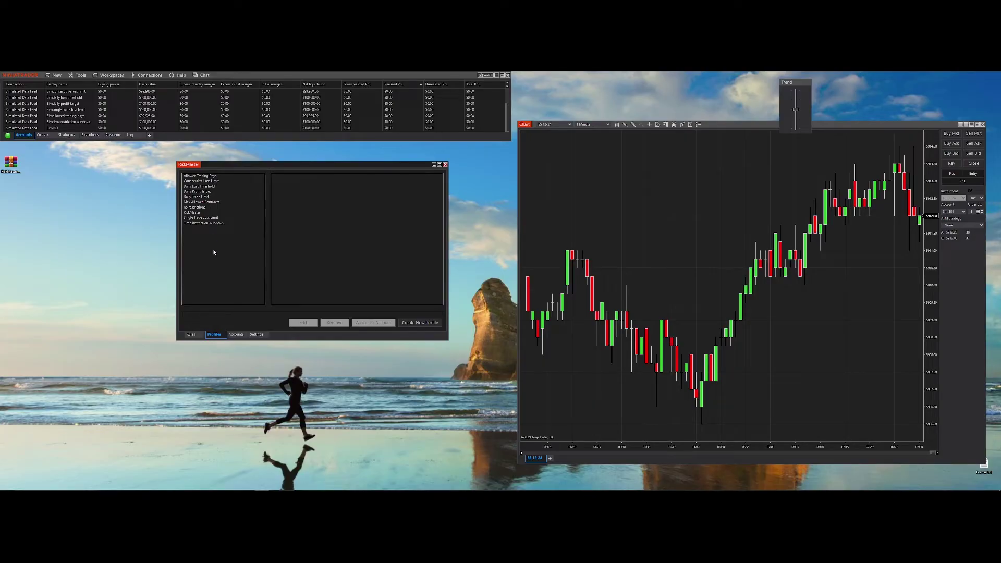
Browse the saved profiles to compare their rule values.
click(209, 176)
click(210, 186)
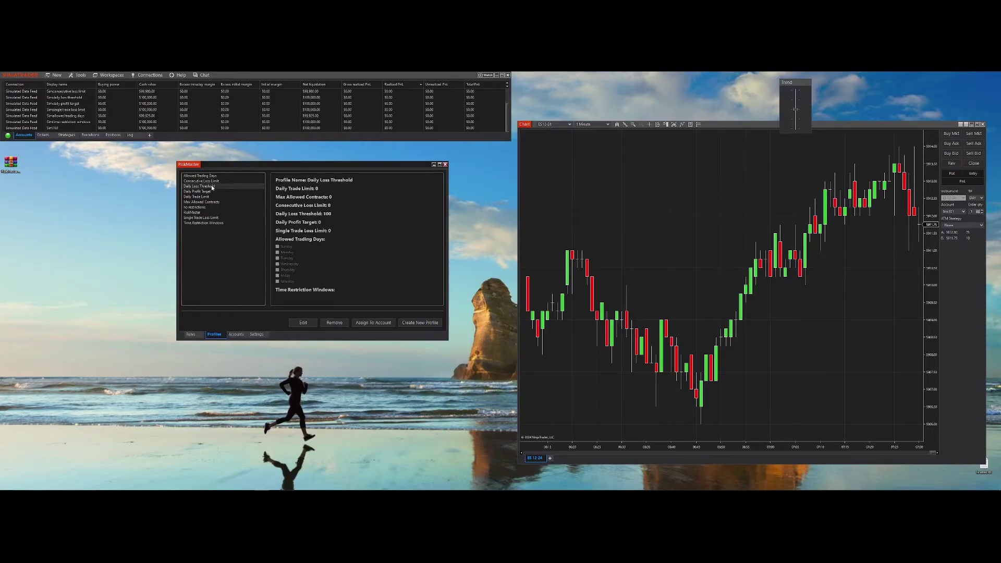
click(213, 192)
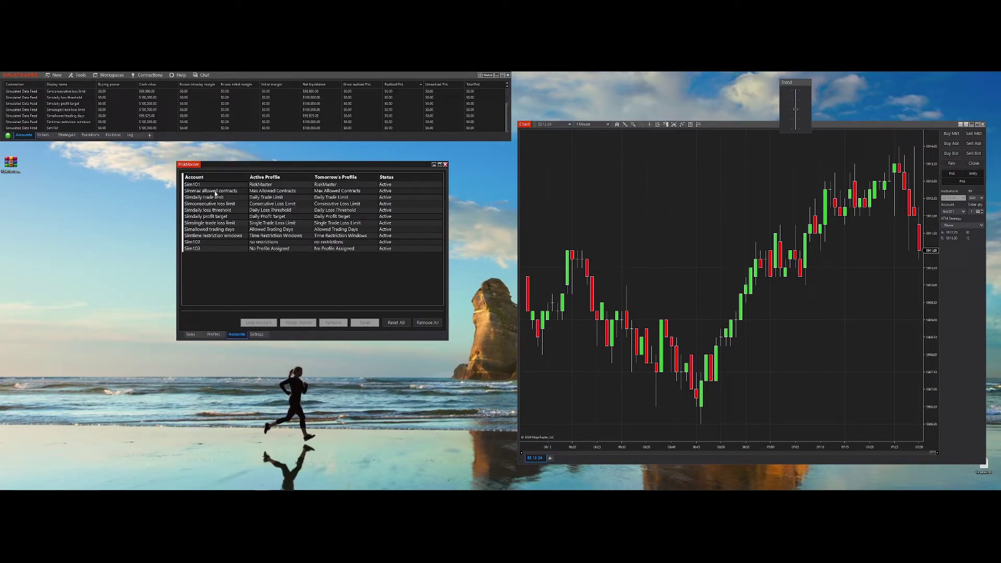
Check each simulation account's assigned profile, then bring the risk manager window forward.
click(217, 197)
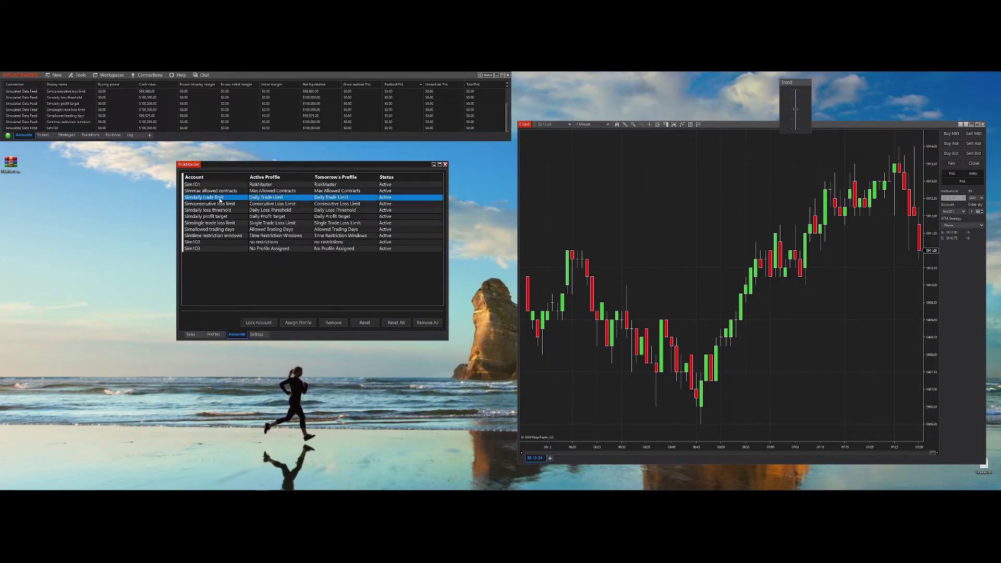
click(223, 204)
click(224, 211)
click(226, 216)
click(228, 223)
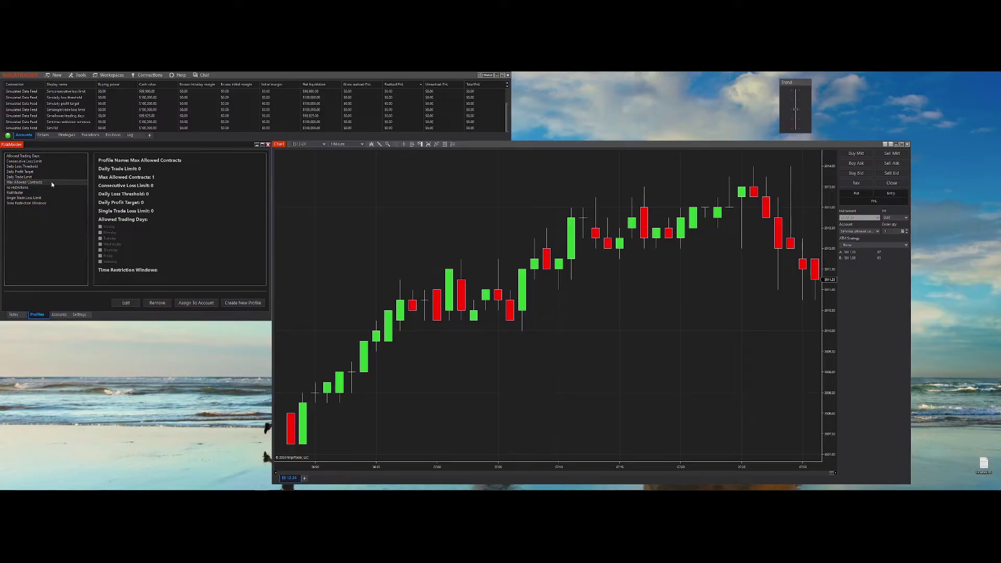
click(51, 181)
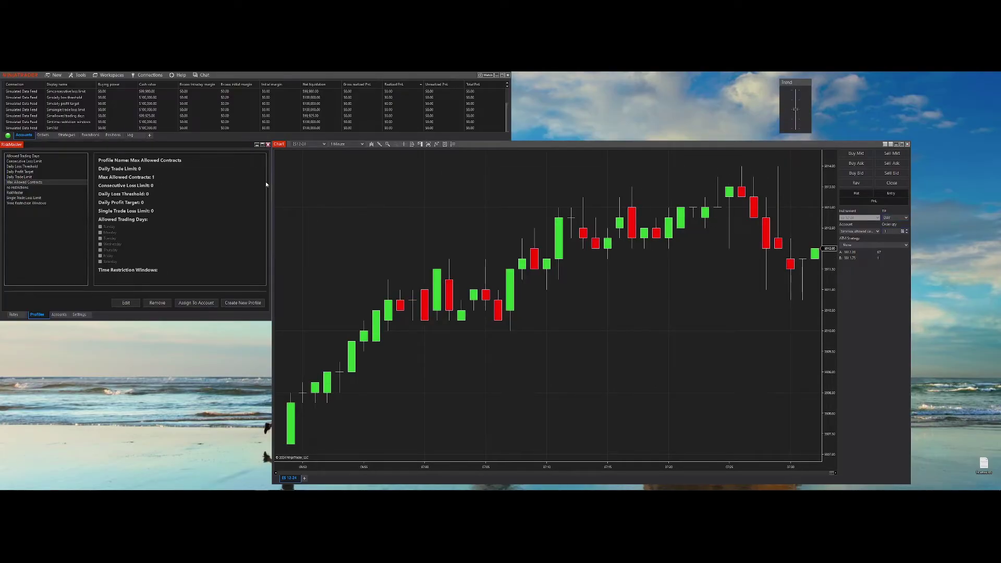
Open a one-contract long position, close it, and go long at market again.
click(864, 155)
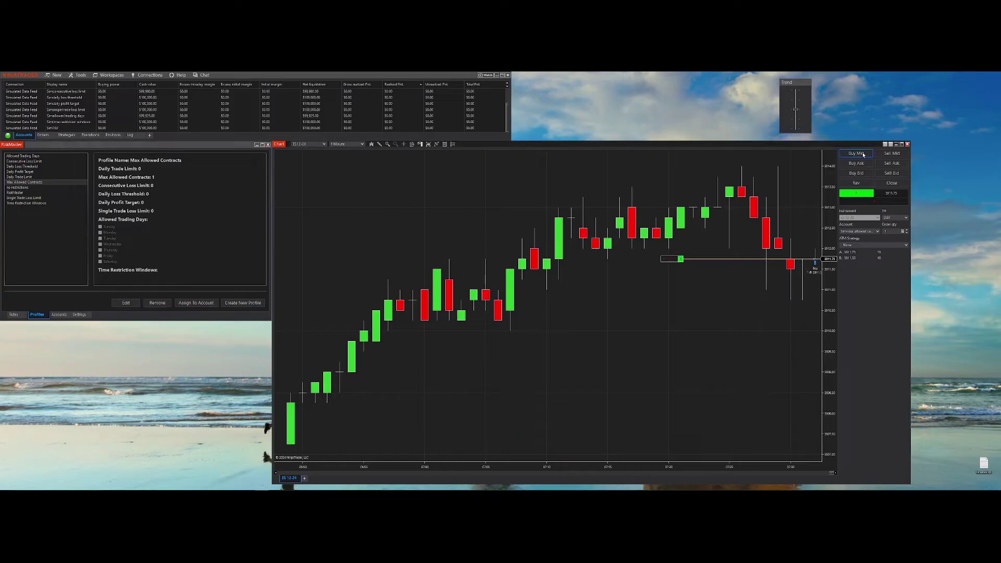
click(897, 186)
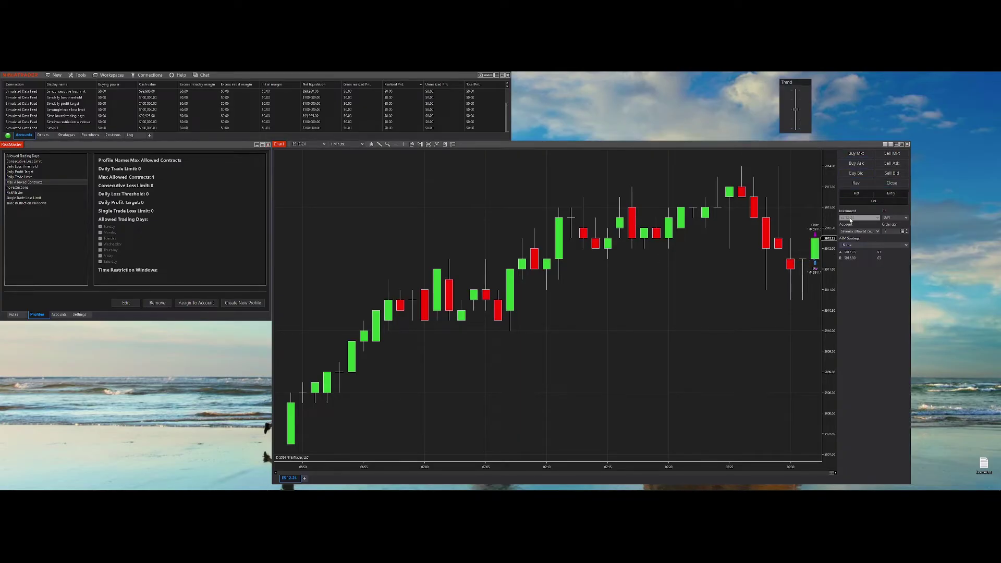
click(855, 153)
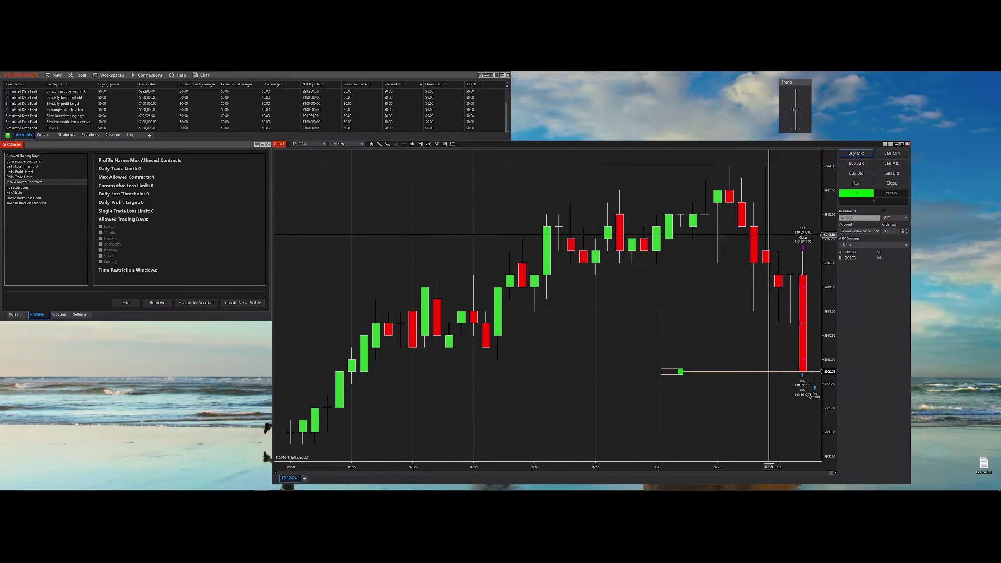
drag(830, 235, 831, 342)
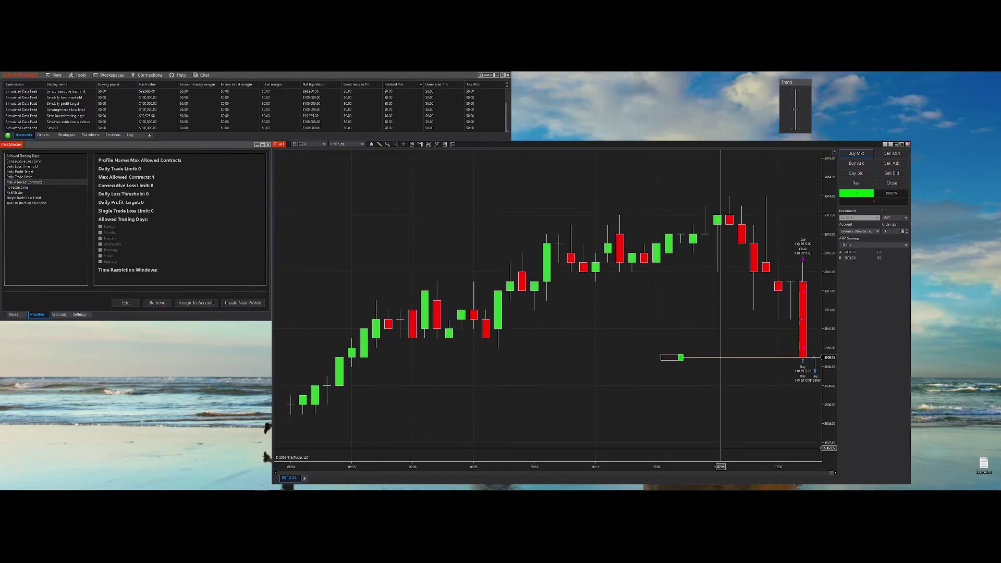
Place a sell stop limit order at 5907.25 and a sell limit order at 5913.00 from the chart.
right_click(720, 448)
click(744, 339)
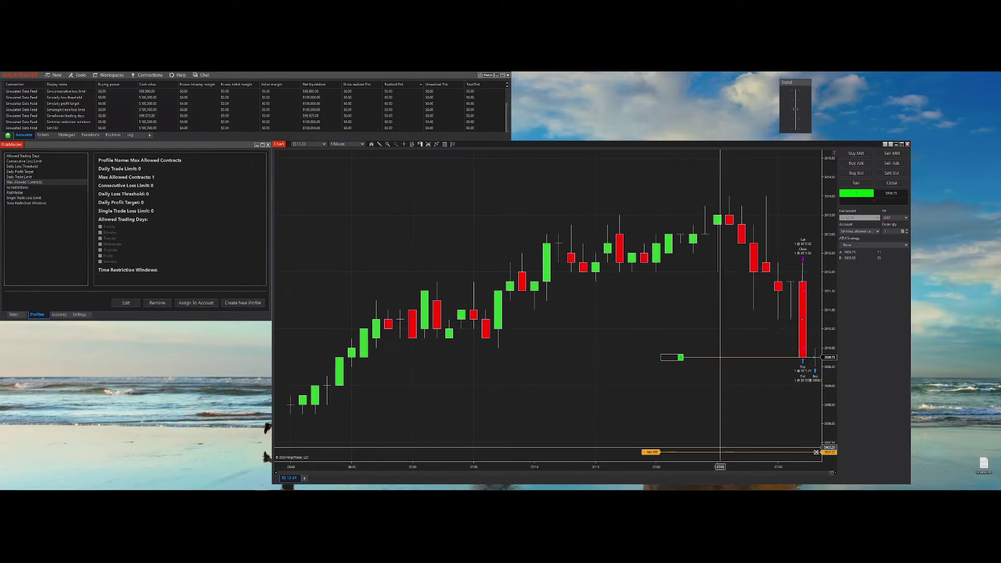
right_click(691, 233)
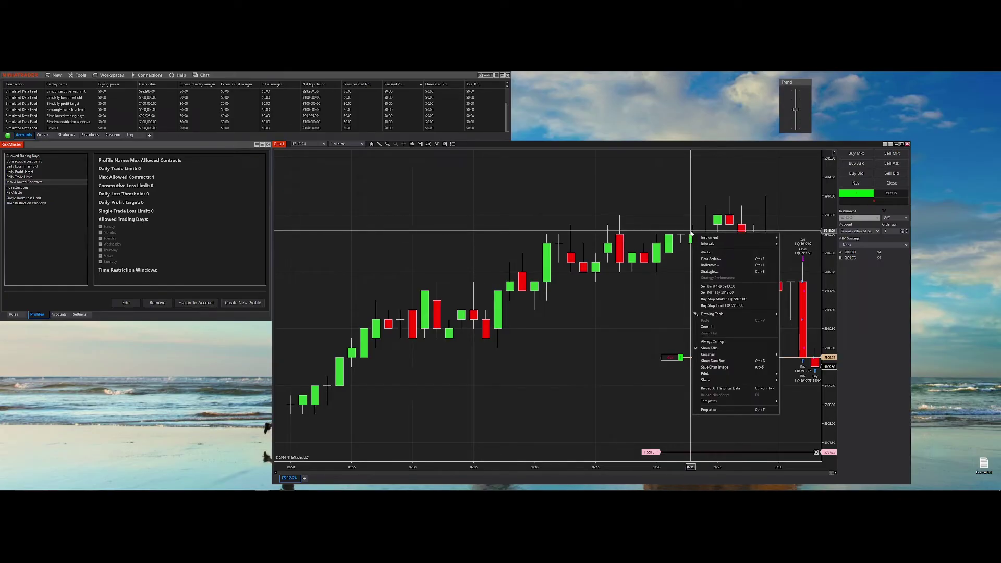
click(725, 289)
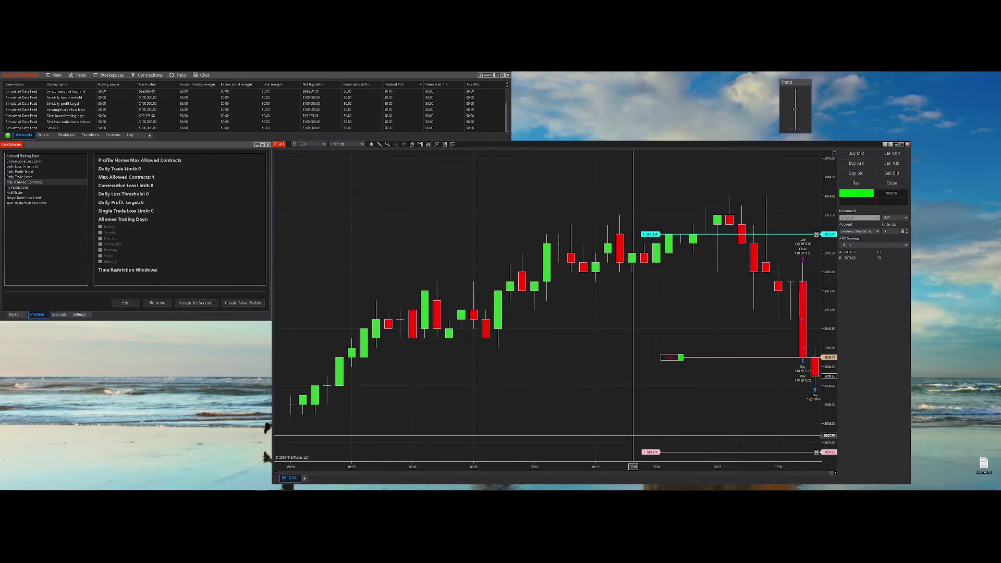
Try sell stop market and stop limit orders at 5907.75, both rejected, and change the stop order's quantity.
right_click(656, 435)
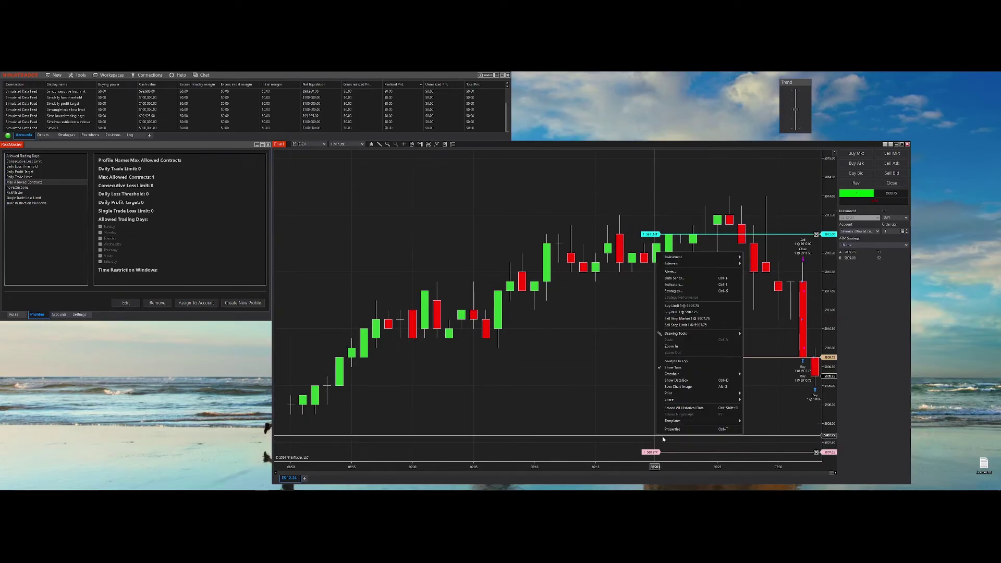
click(682, 319)
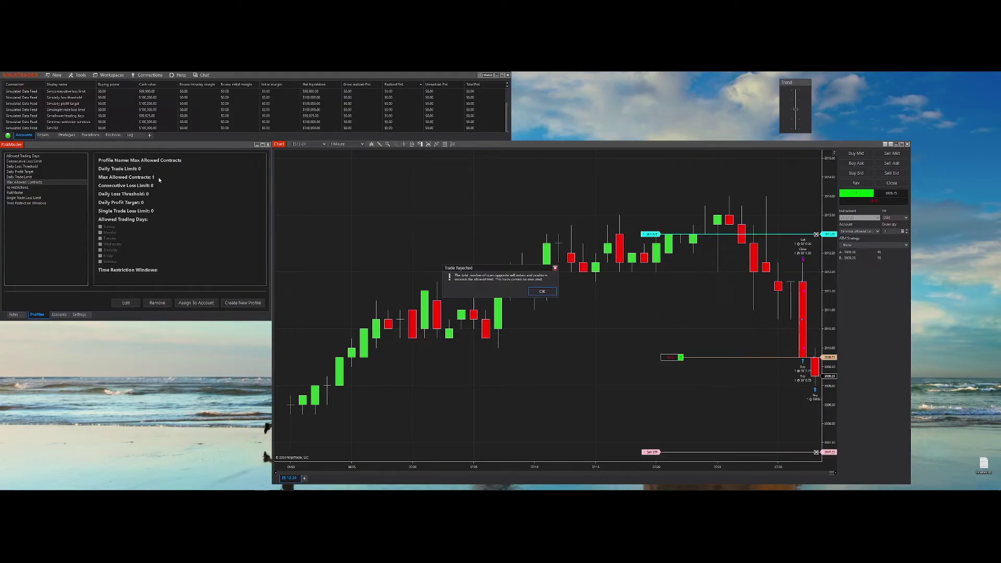
click(549, 294)
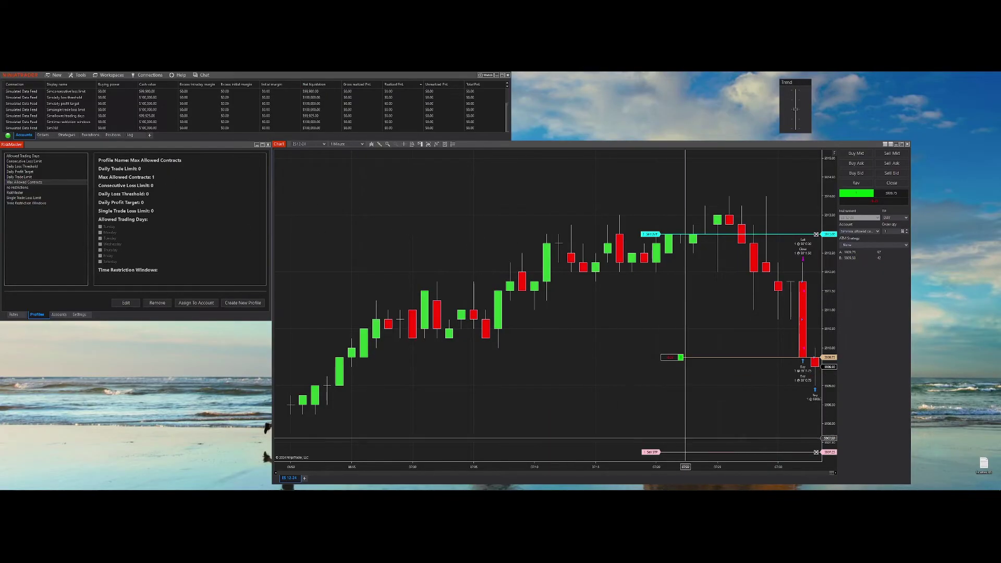
right_click(656, 432)
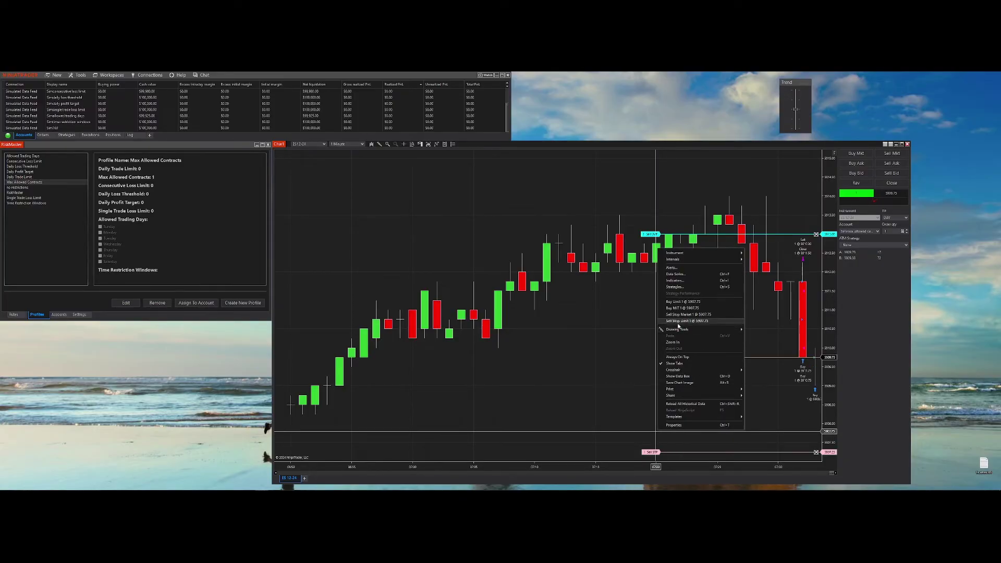
click(679, 322)
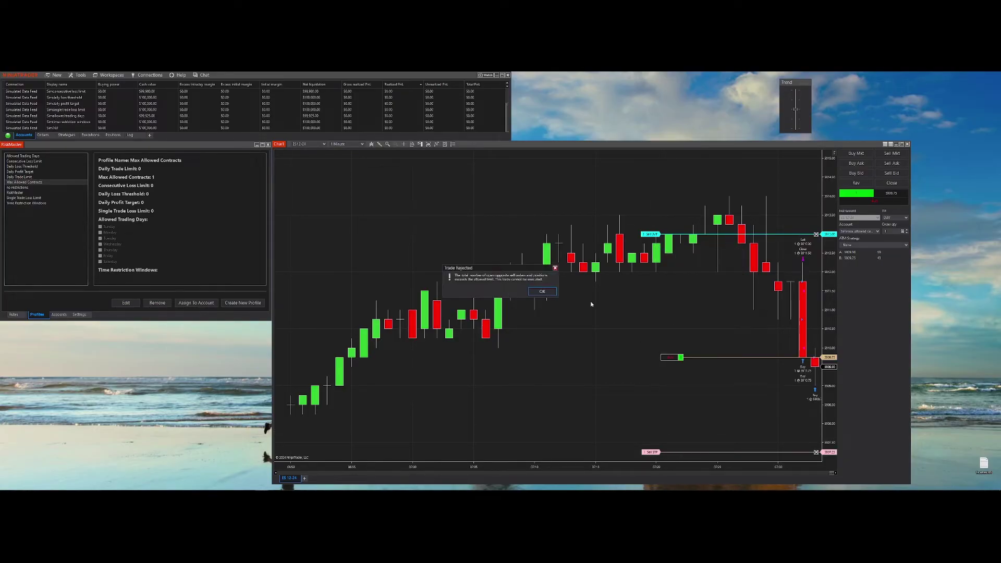
click(541, 292)
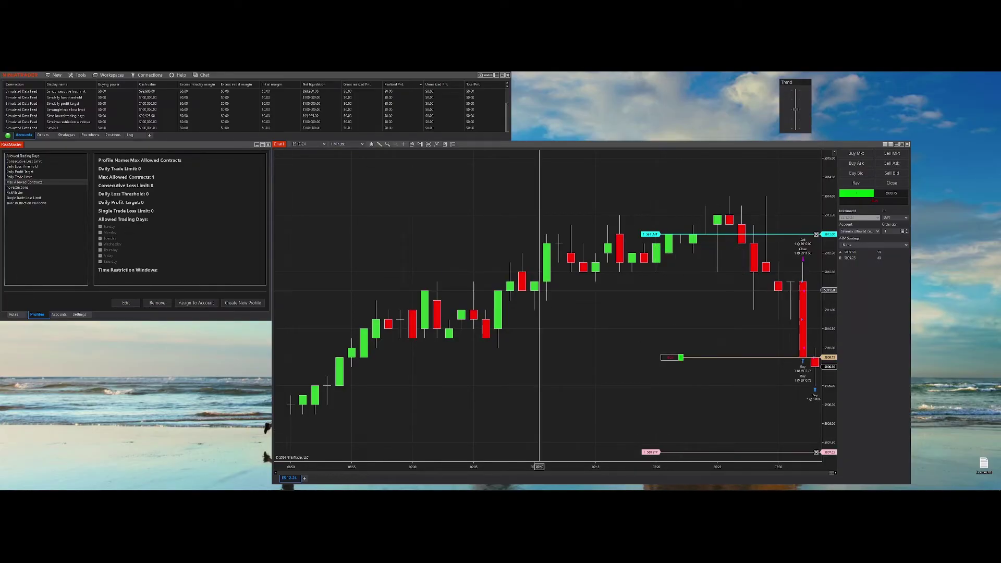
click(645, 453)
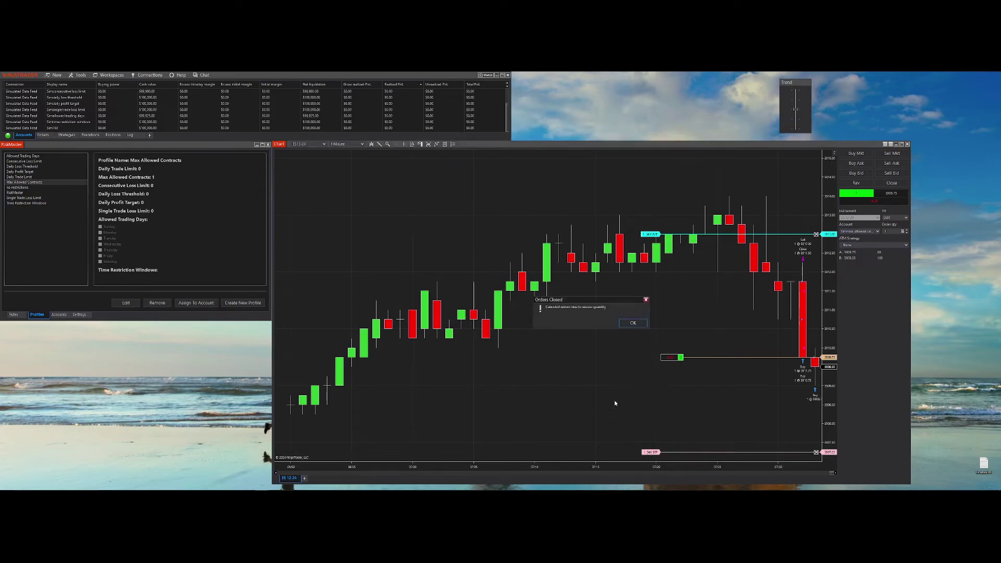
click(630, 323)
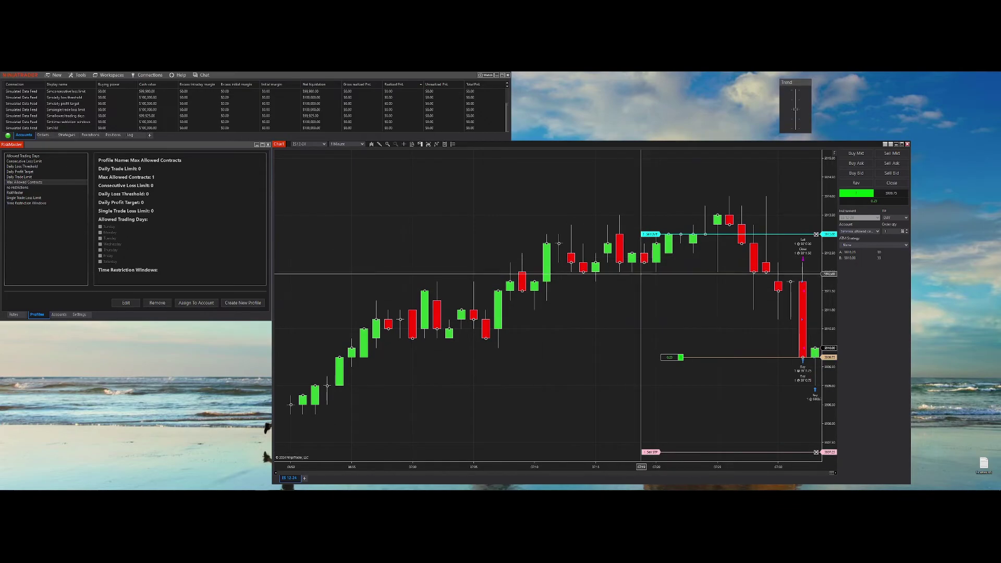
Try a sell limit at 5912.50 and another sell order, both rejected, then close the position.
right_click(644, 254)
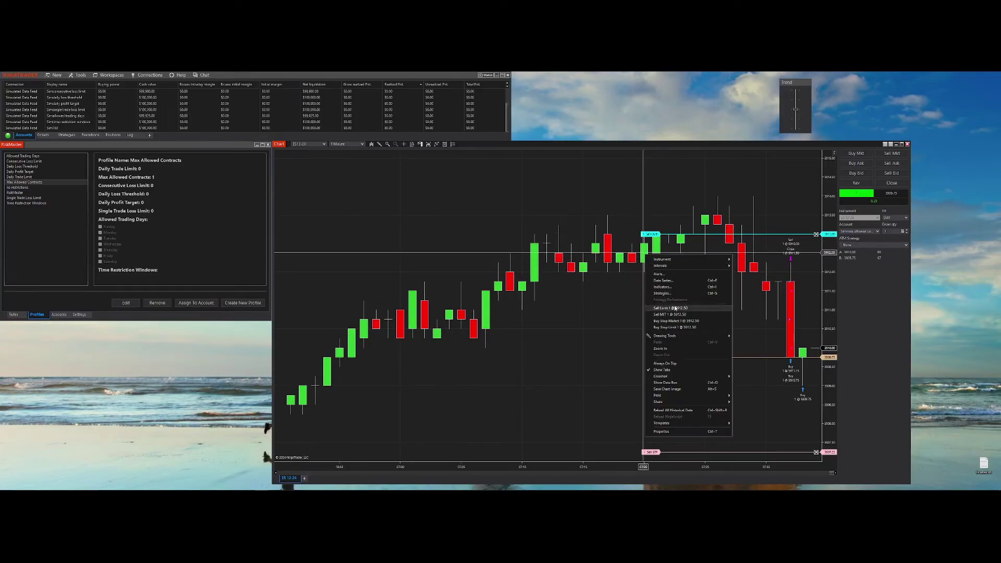
click(674, 309)
click(535, 295)
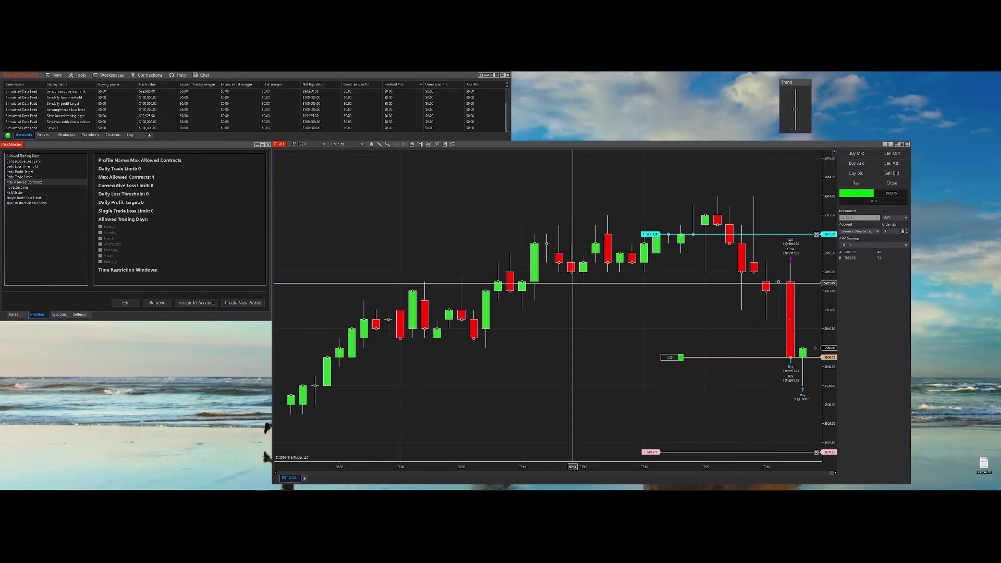
right_click(675, 264)
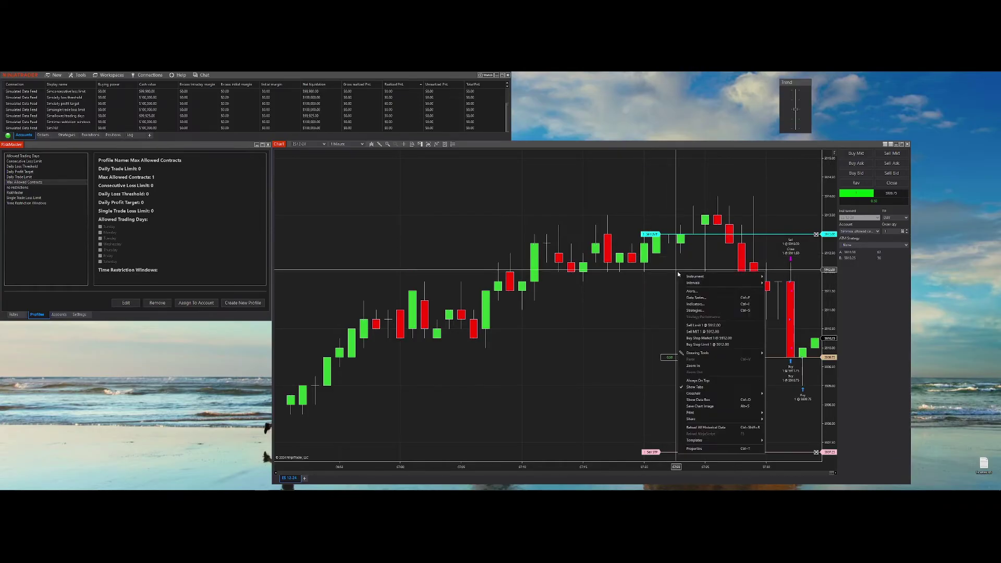
click(707, 335)
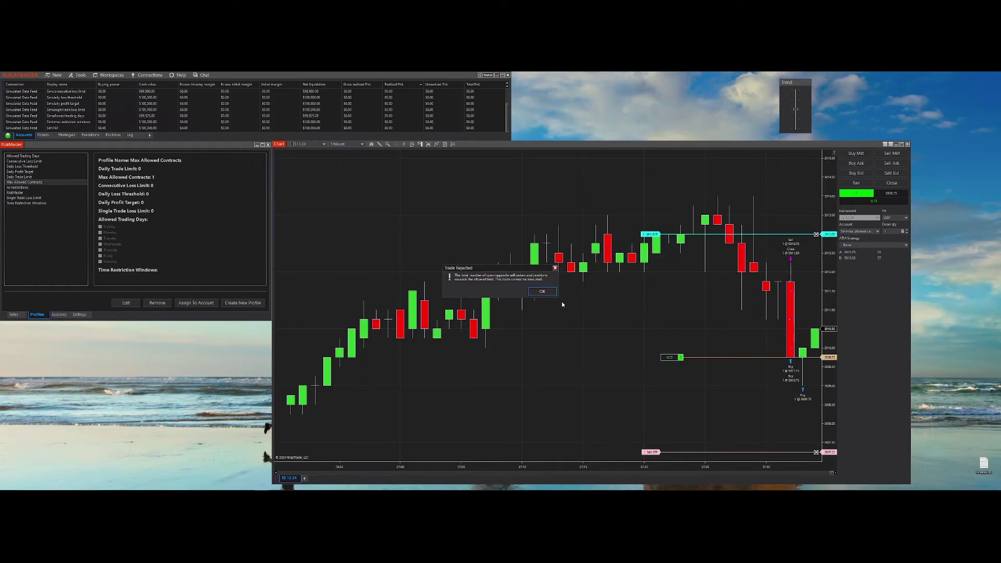
click(543, 291)
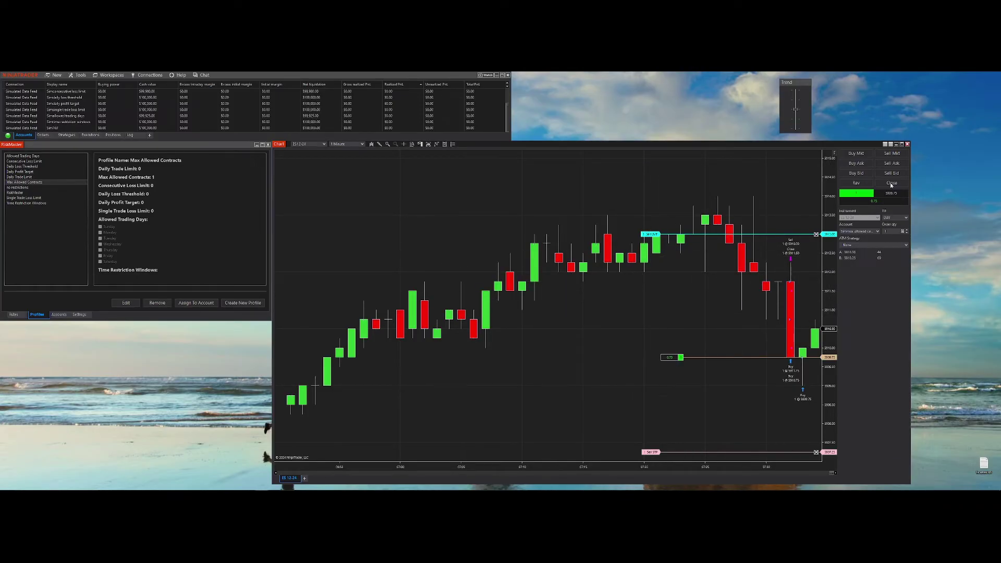
click(891, 183)
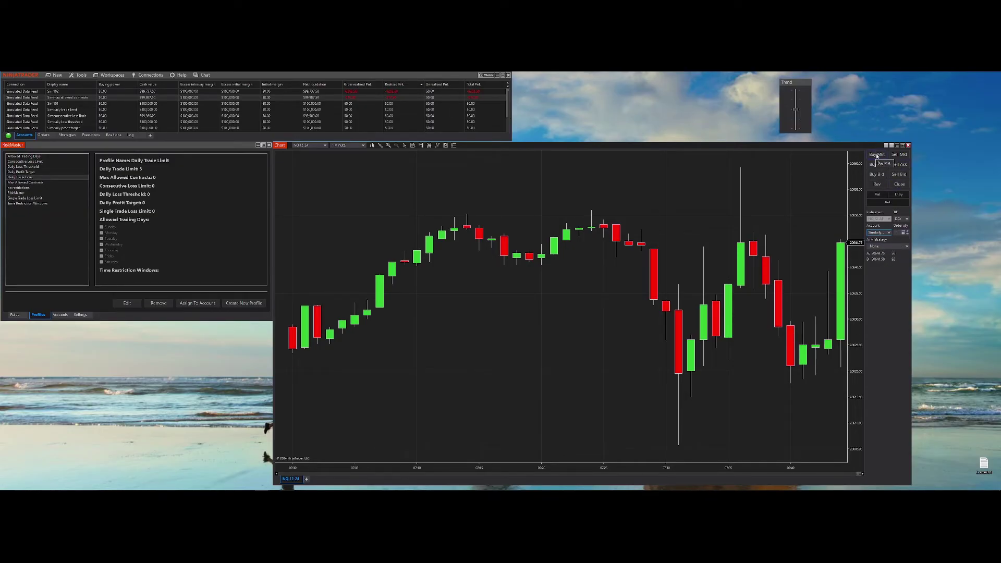
Complete two round-trip long trades, the first with 2 contracts.
click(908, 232)
click(877, 155)
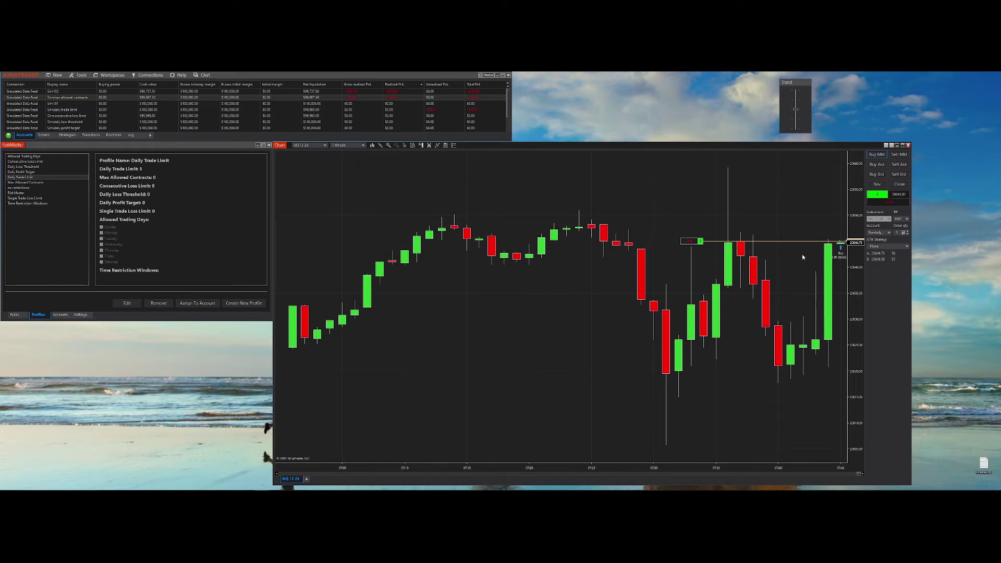
click(900, 185)
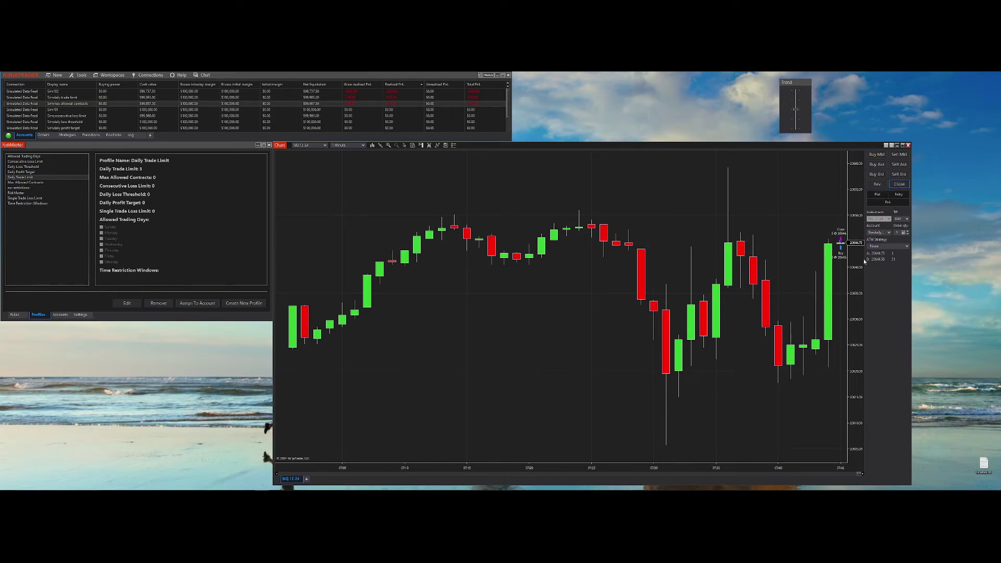
click(908, 236)
click(877, 155)
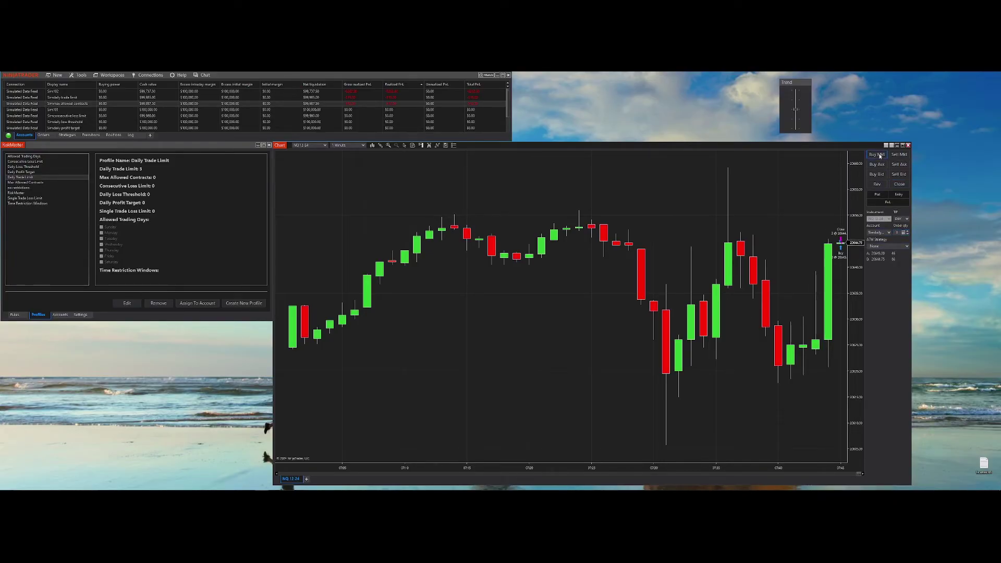
click(896, 185)
Complete a third 2-contract round trip, then attempt a fourth 1-contract trade beyond the limit.
click(908, 231)
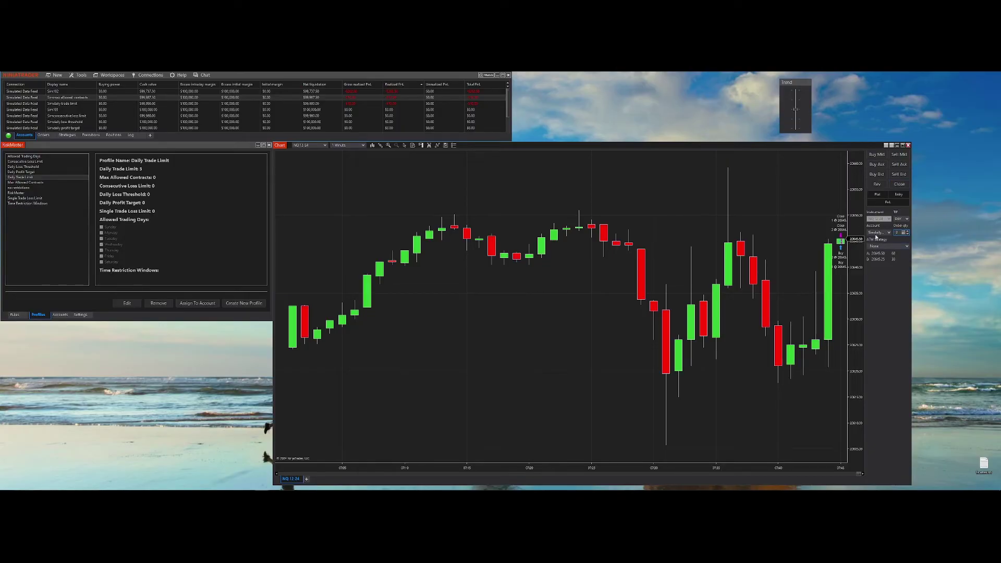
click(874, 157)
click(900, 186)
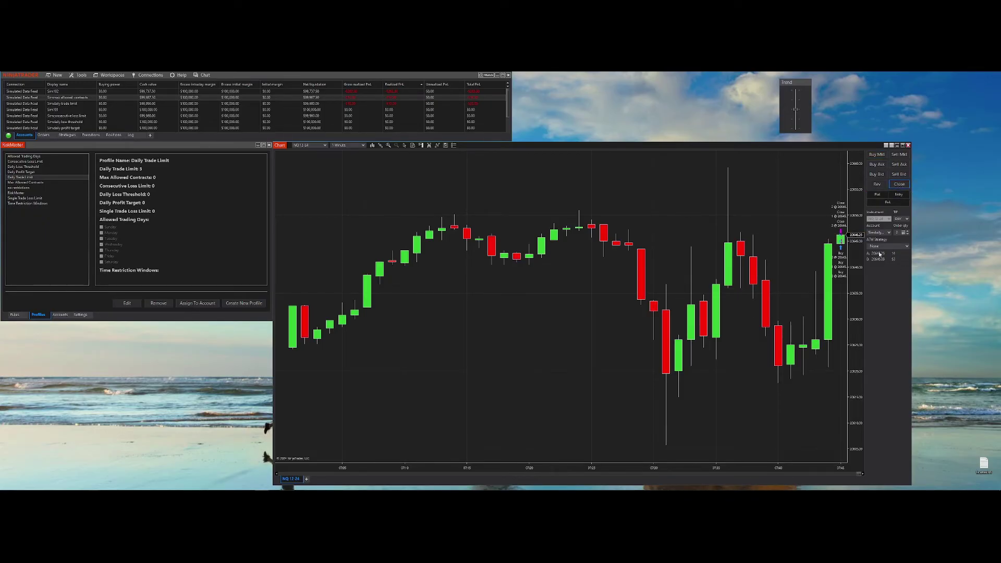
click(883, 283)
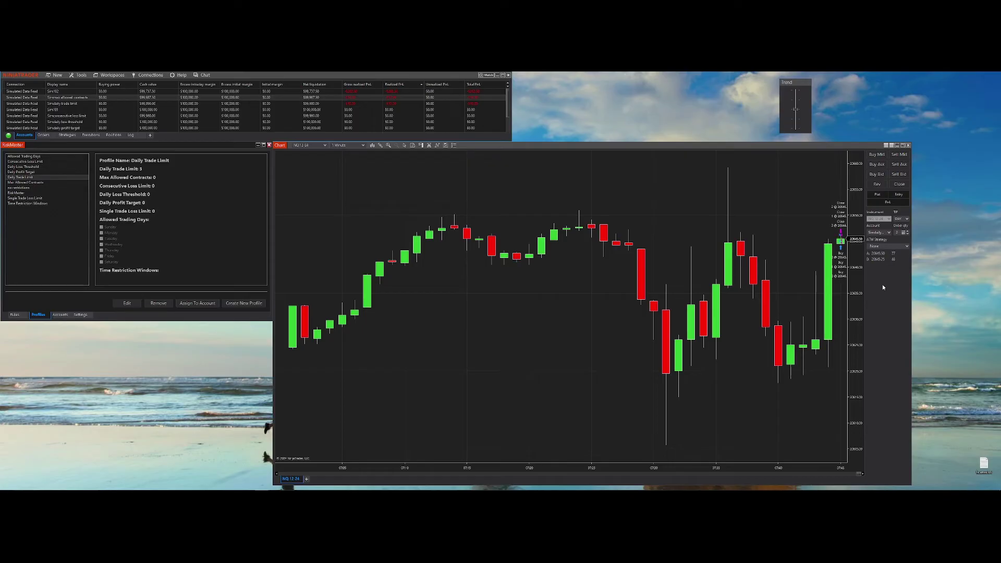
click(908, 234)
click(879, 155)
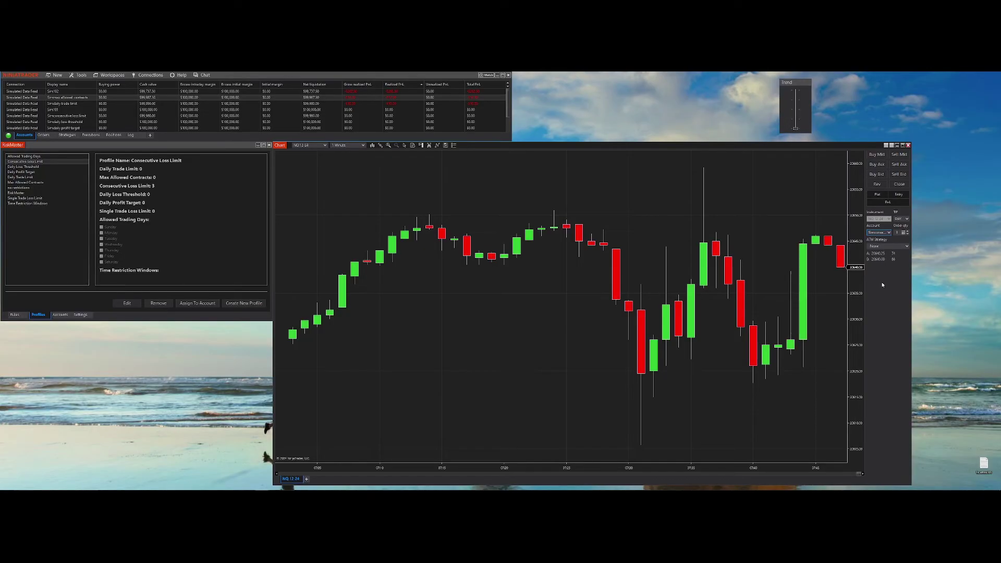
Take five losing round trips (four long, one short) until the account is blocked, dismissing the rejection.
click(876, 155)
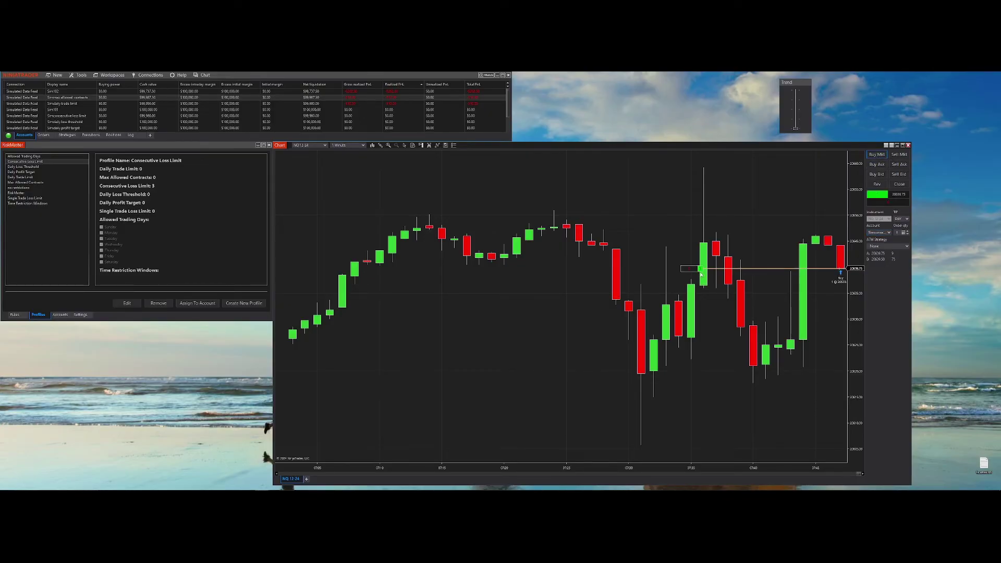
click(901, 185)
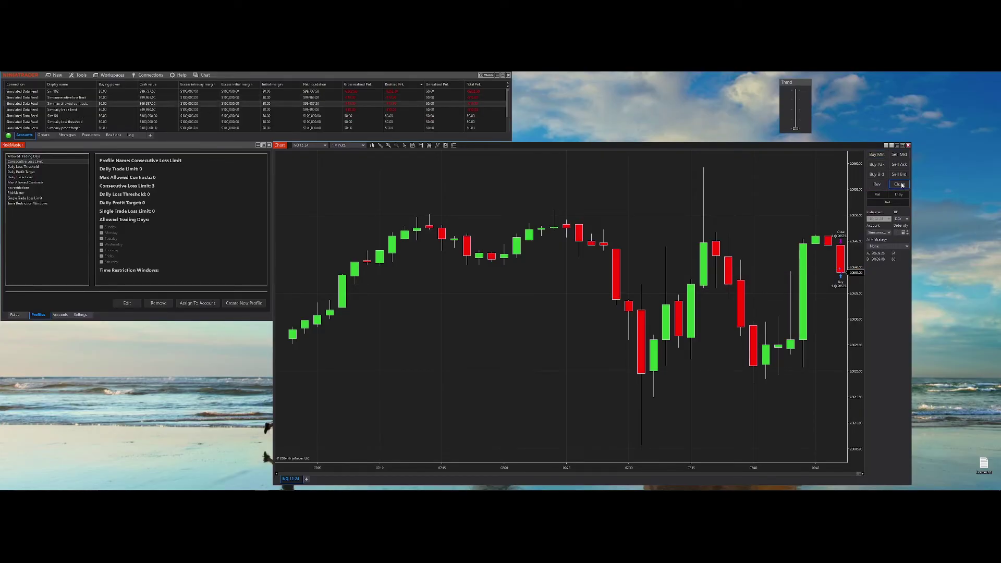
click(879, 155)
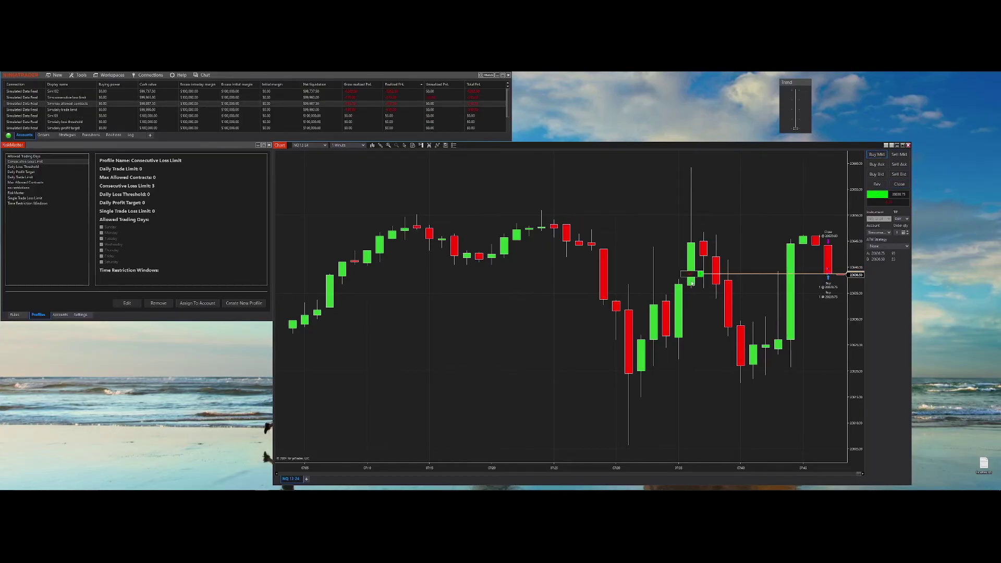
click(901, 186)
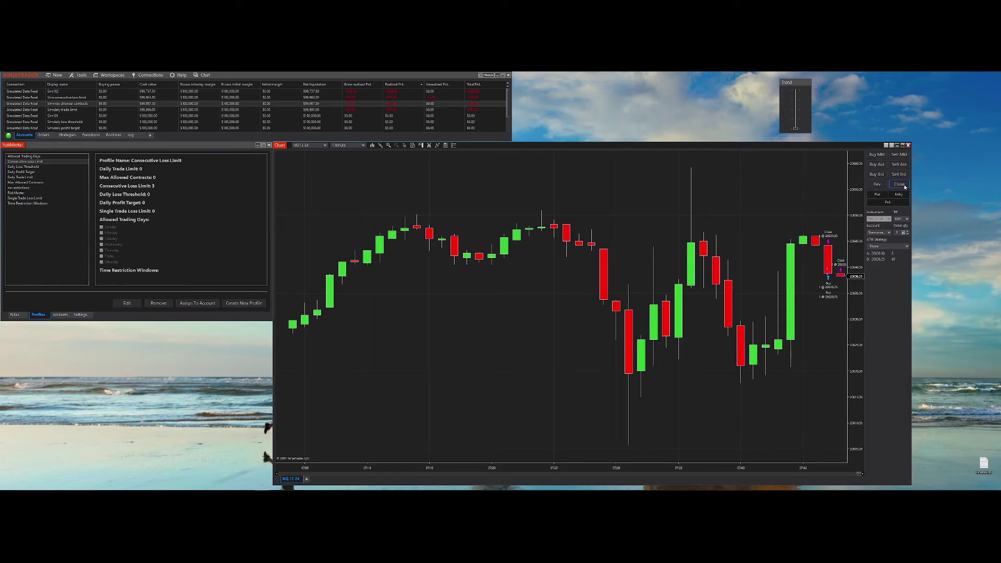
click(899, 155)
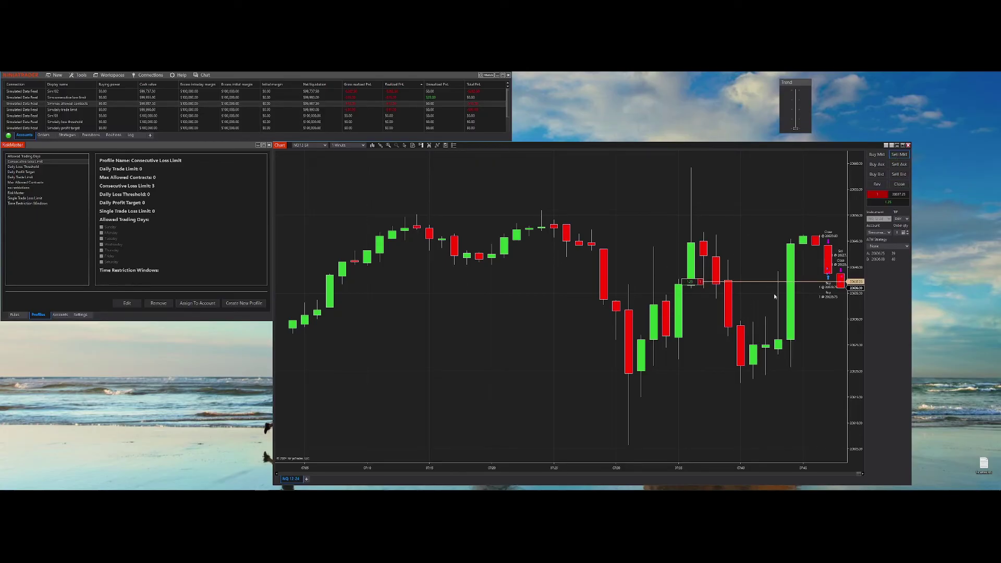
click(897, 185)
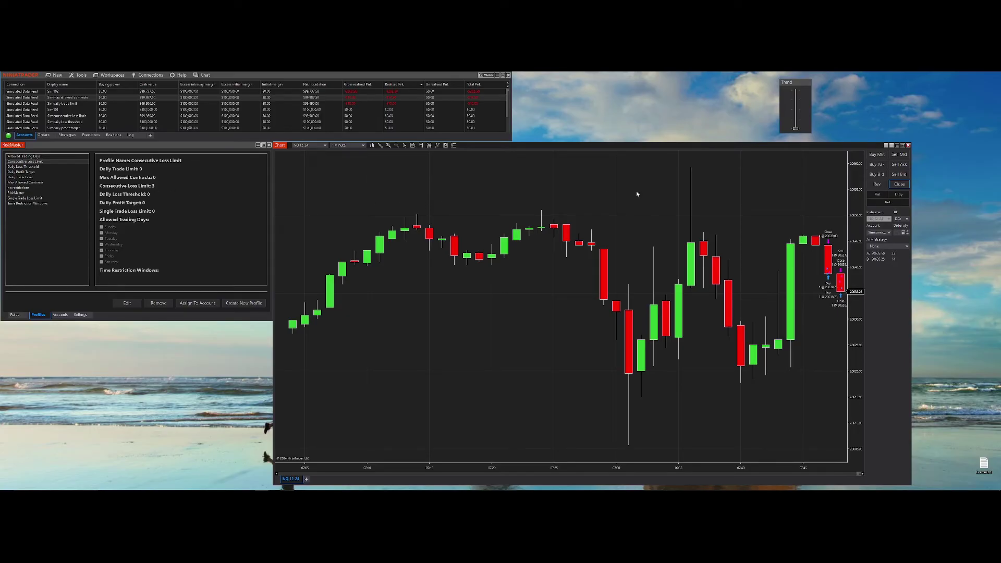
click(878, 155)
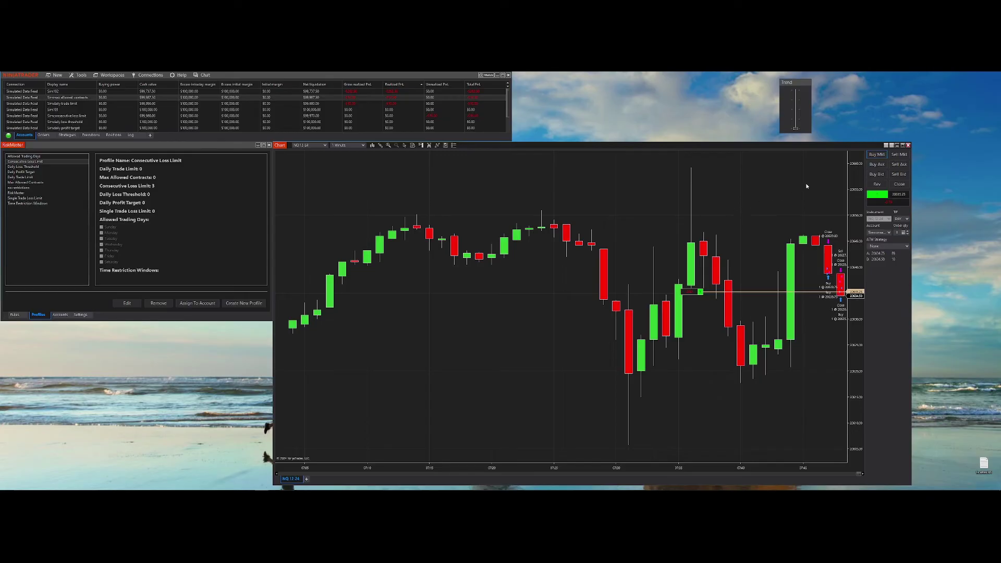
click(900, 185)
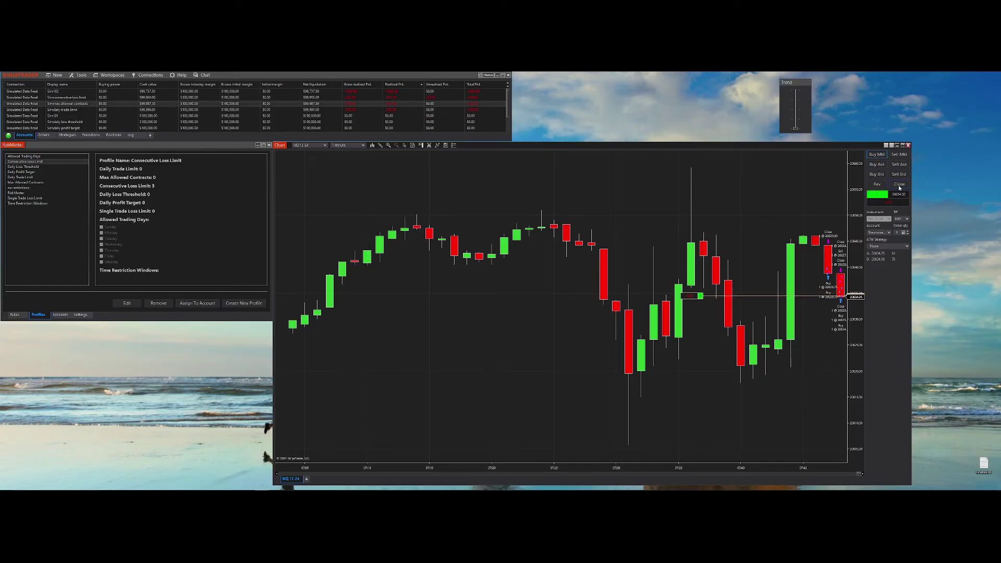
click(876, 155)
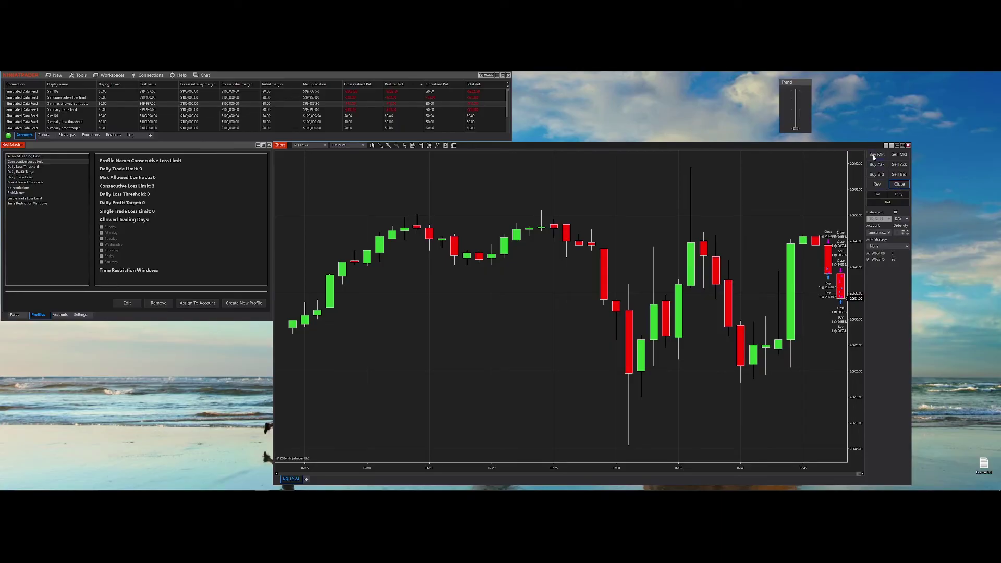
click(900, 185)
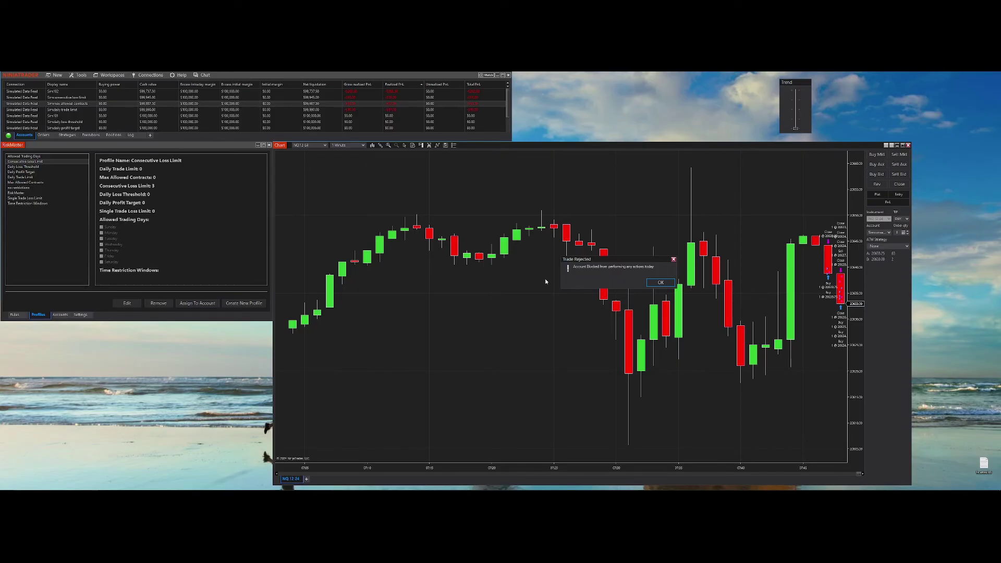
click(661, 282)
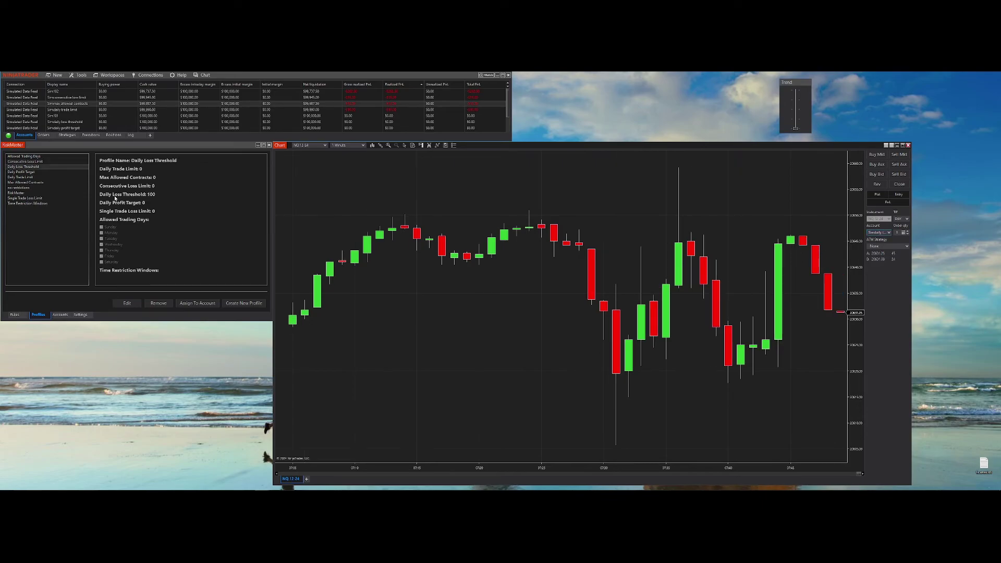
Set the order quantity to 8 and buy at market until the 100 daily loss blocks the account.
click(276, 222)
scroll(898, 233, up, 7)
click(877, 154)
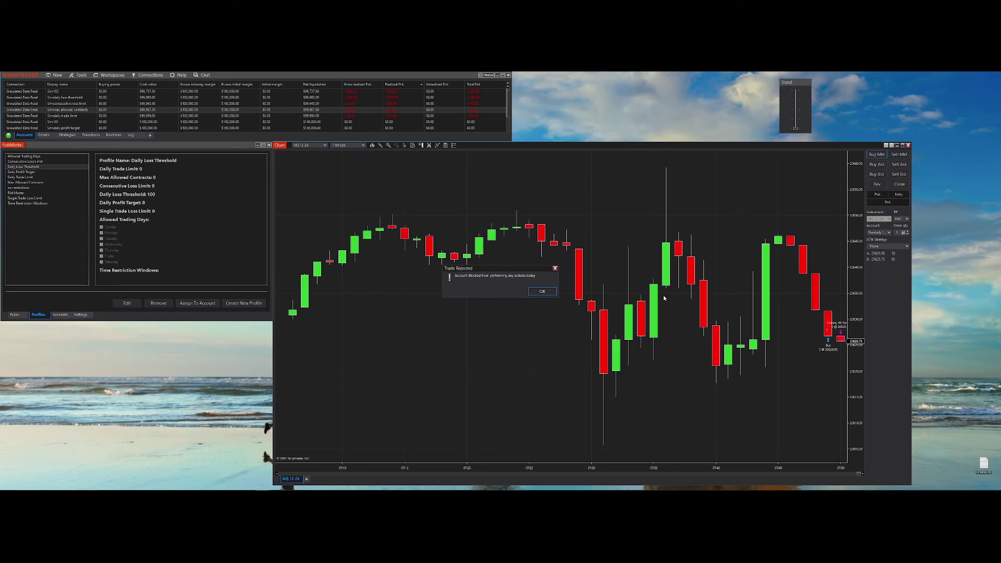
click(537, 294)
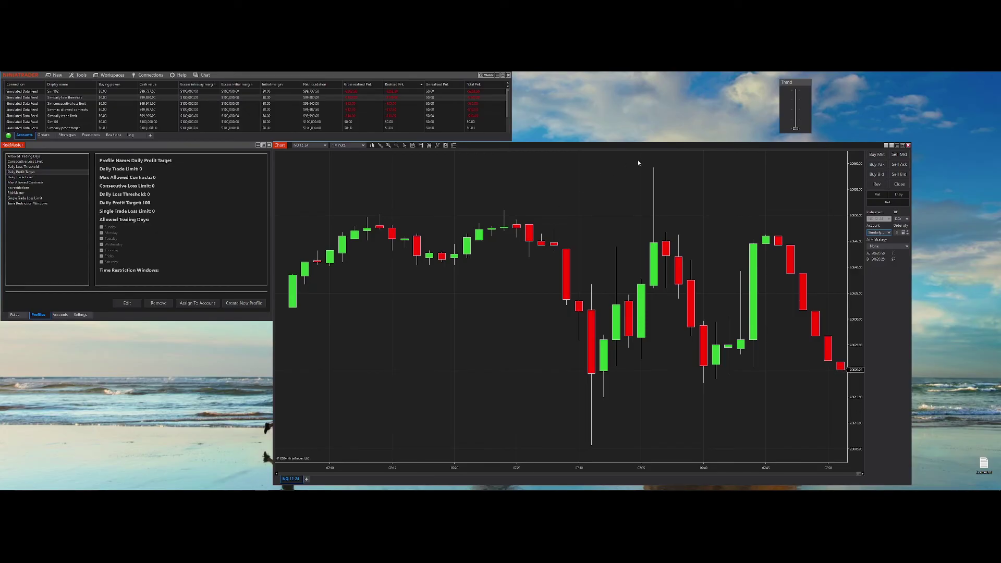
Open a short market position to run toward the 100 daily profit target.
click(900, 155)
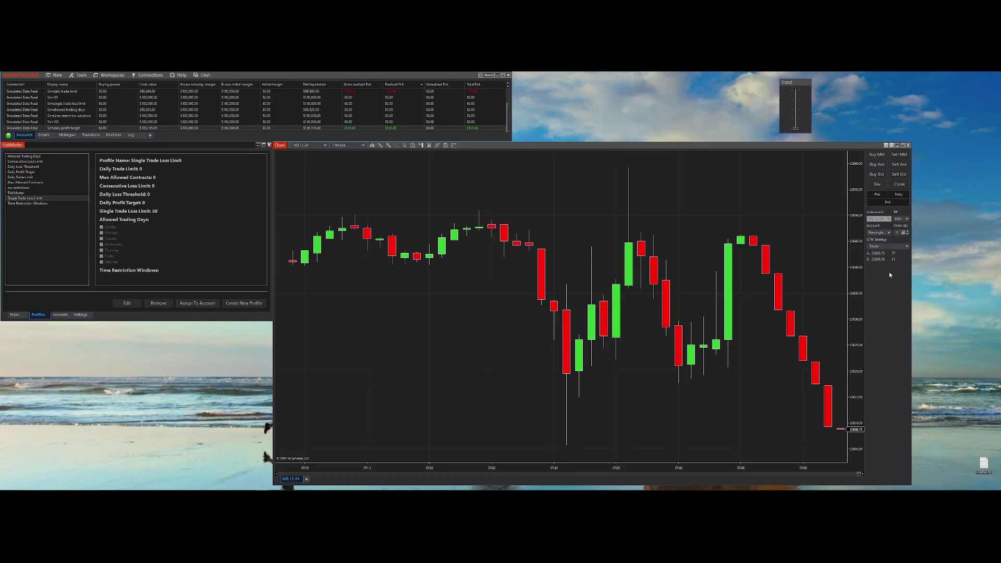
Buy two contracts at market and check the account row after RiskMaster closes them at the 50 loss limit.
click(876, 155)
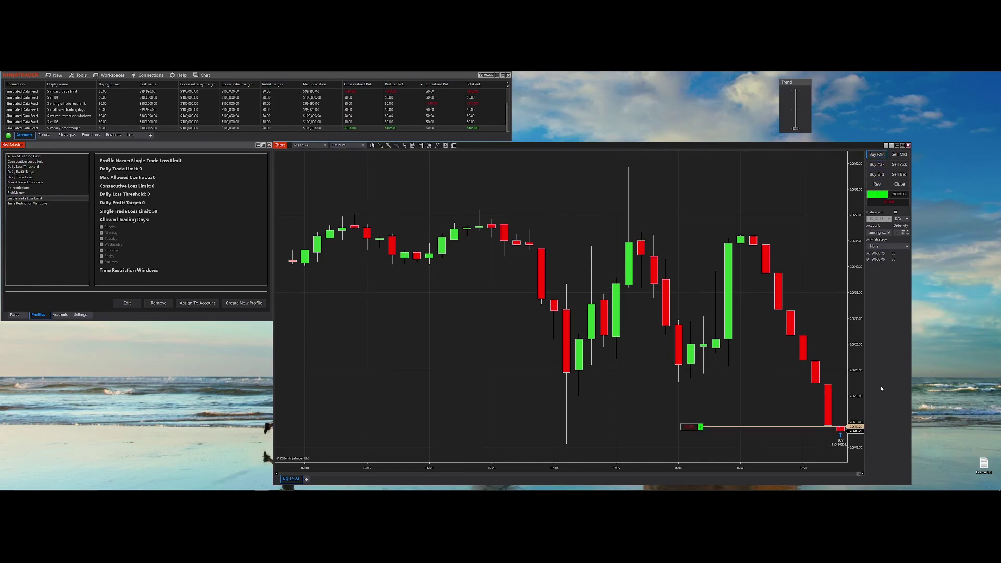
click(880, 162)
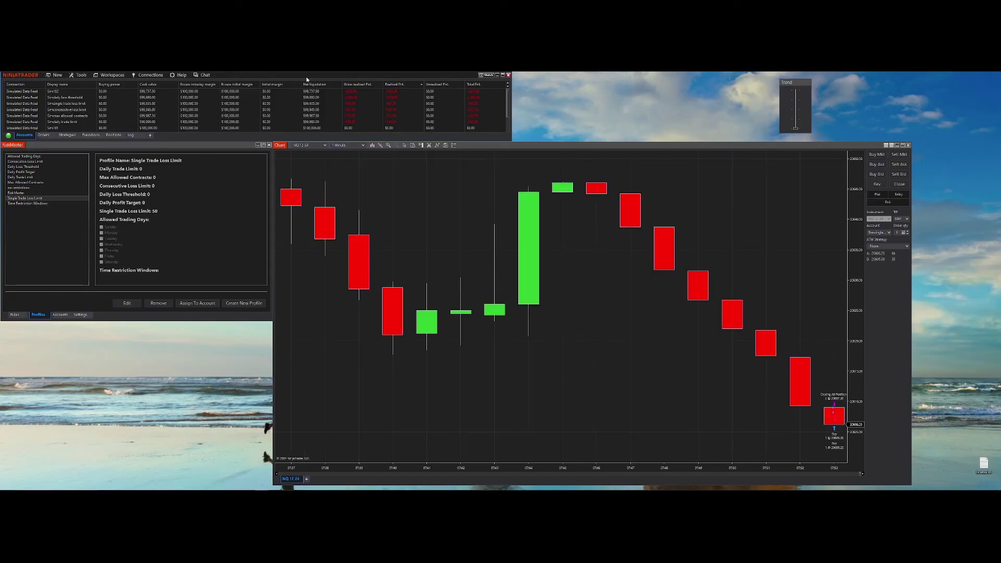
click(321, 104)
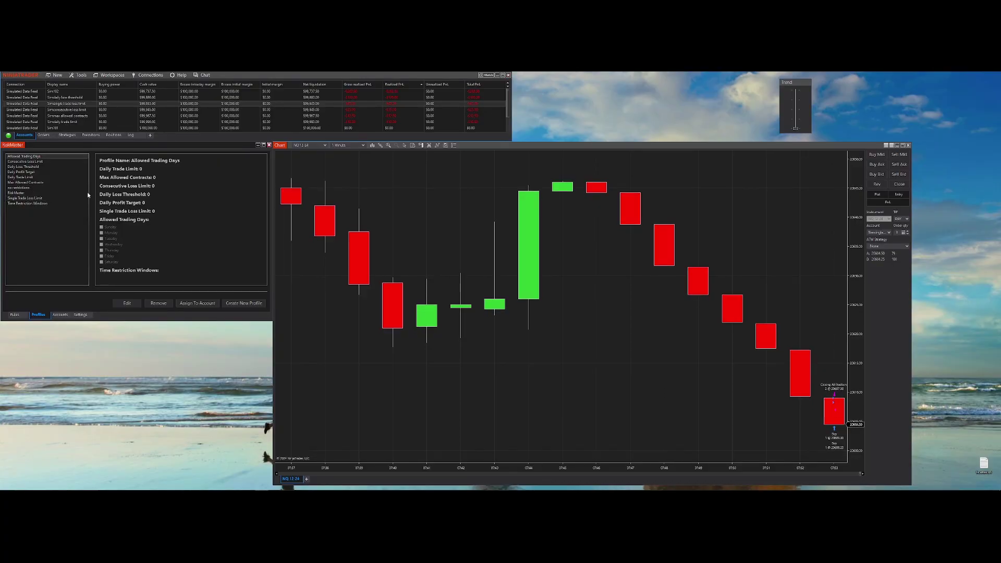
Confirm a market buy on the allowed-trading-days account is rejected, then view the Time Restriction Windows profile.
click(878, 233)
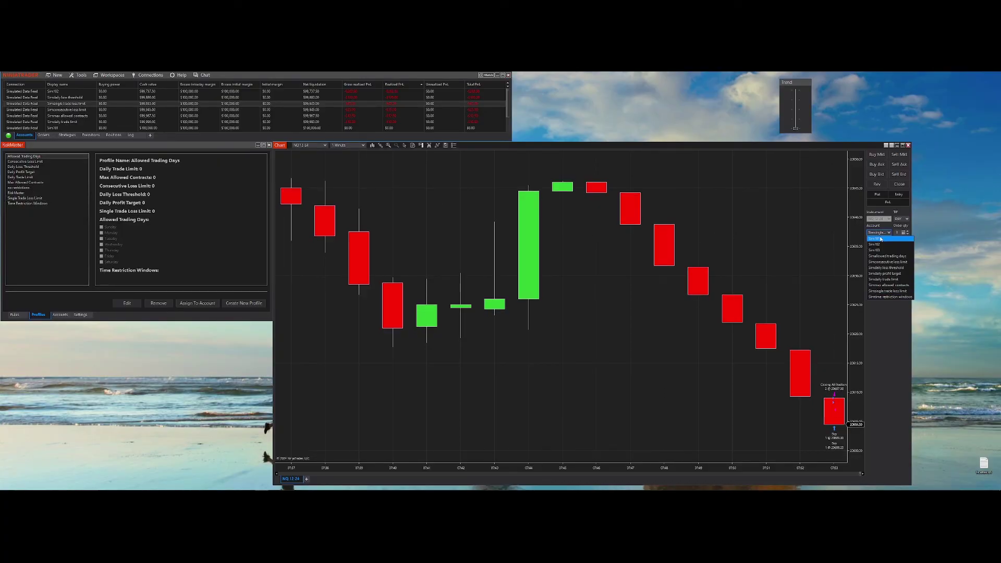
click(900, 260)
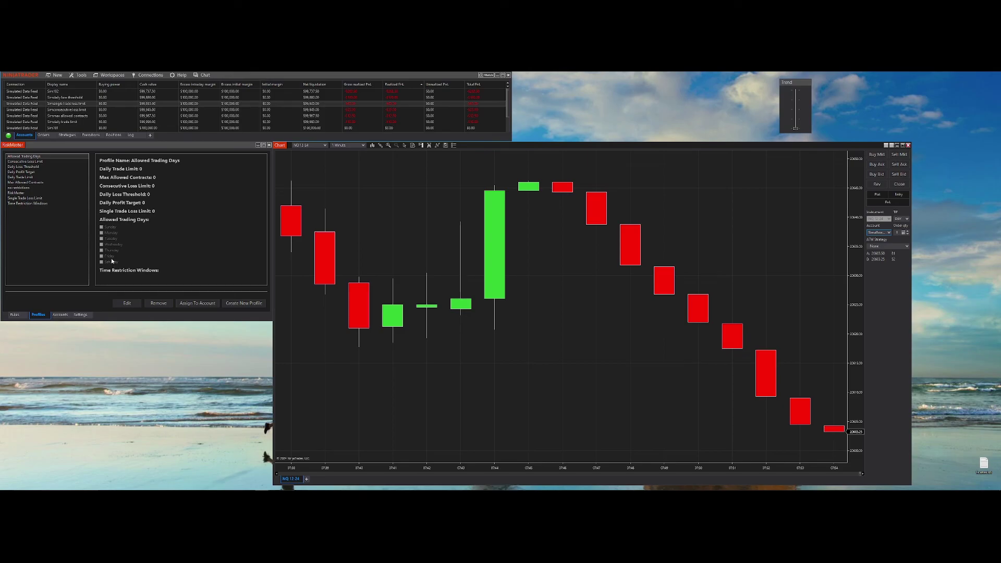
click(878, 155)
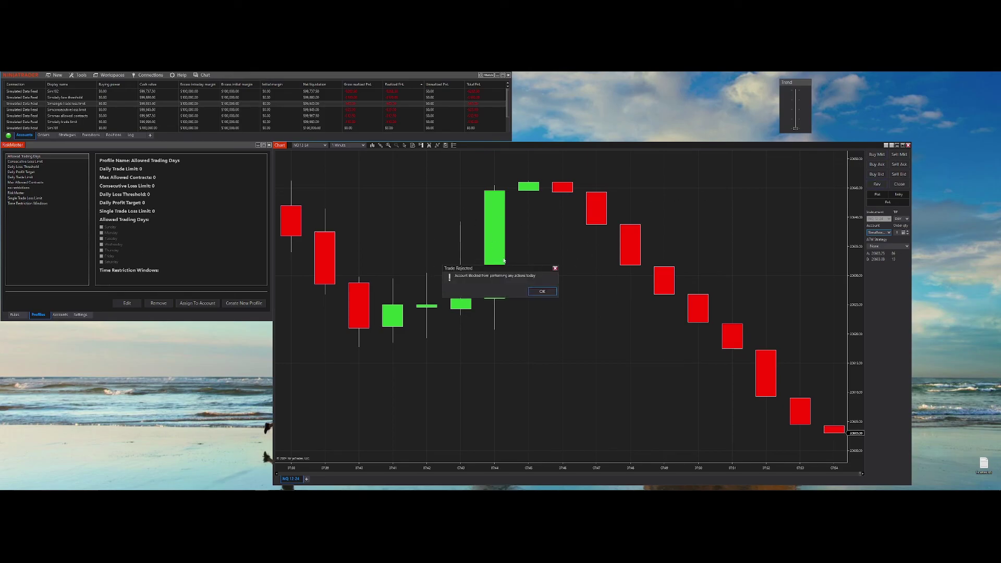
key(Return)
click(27, 203)
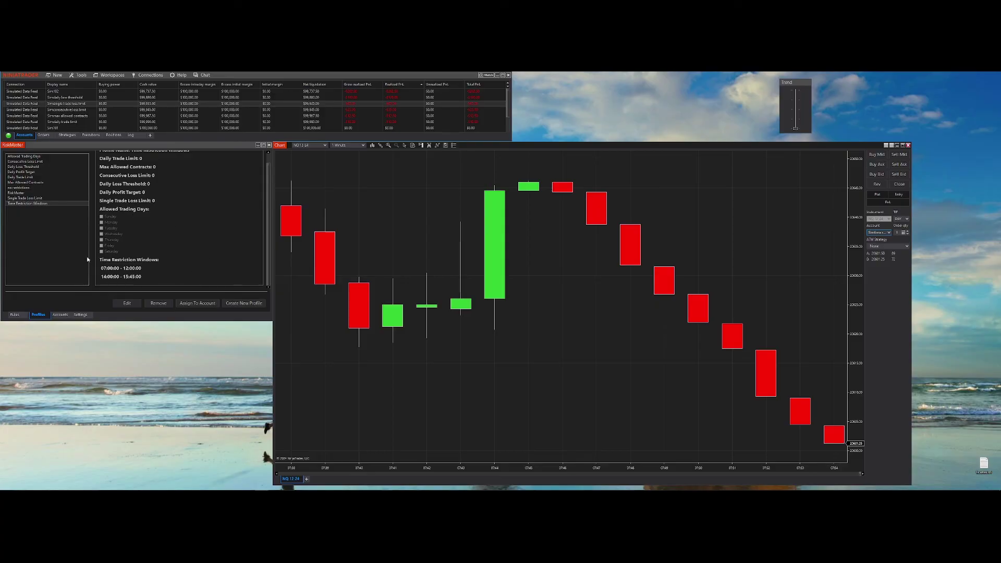